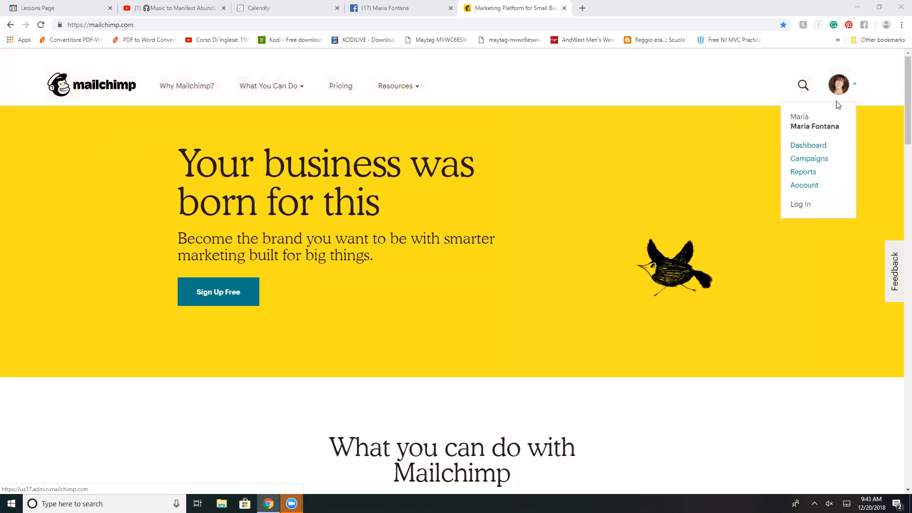
Step: Go to the account dashboard and log in with the prefilled username and password
left_click(817, 146)
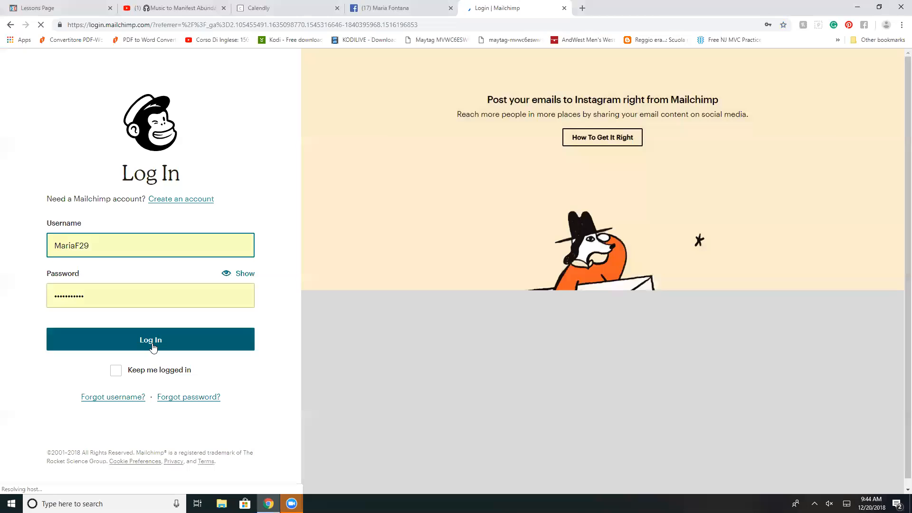
left_click(152, 347)
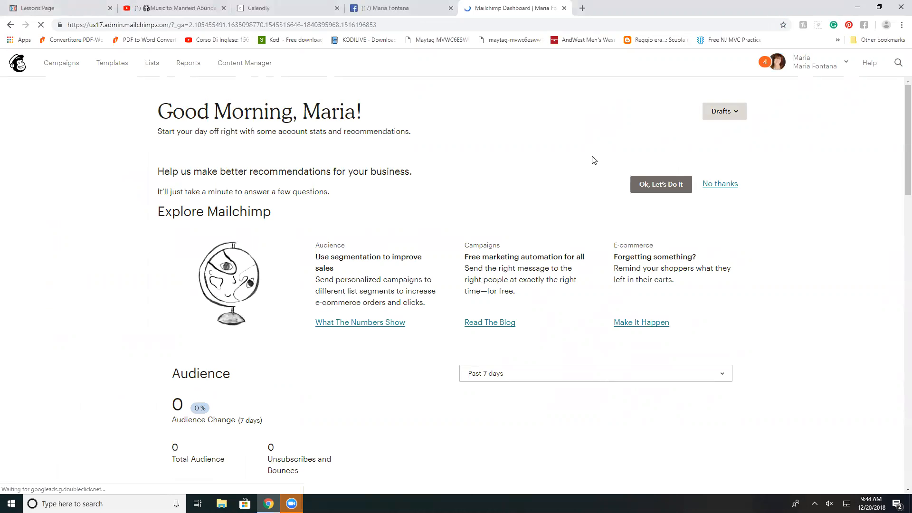
scroll(499, 169, "down", 4)
scroll(451, 172, "up", 4)
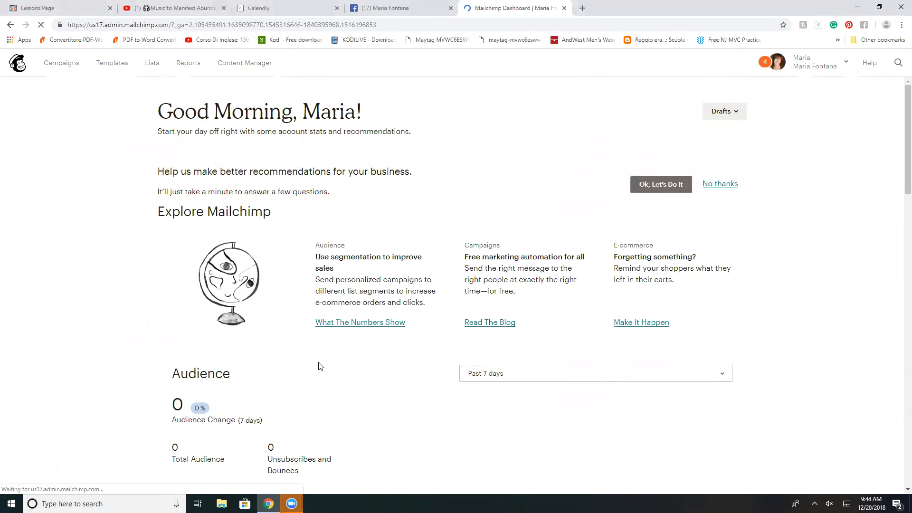
Step: Create a regular email campaign named "New Year Offer" from the campaigns page
left_click(70, 68)
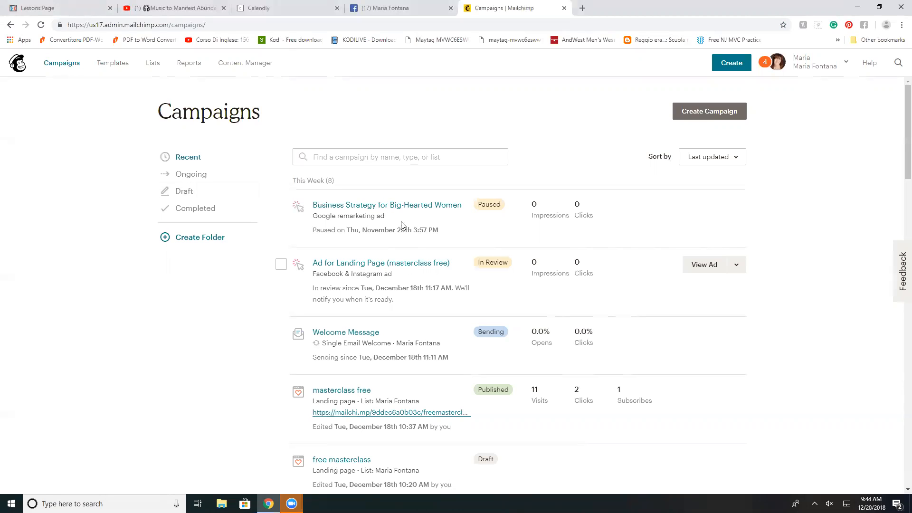
left_click(706, 112)
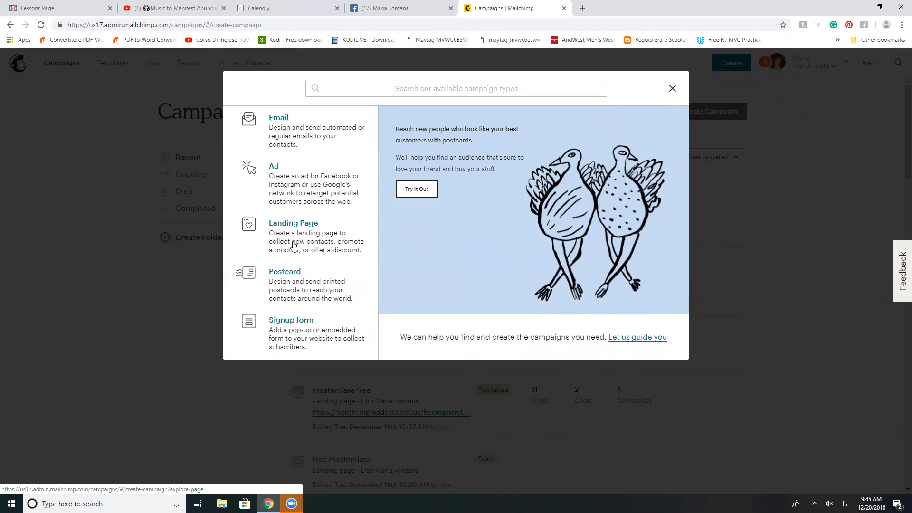
left_click(297, 136)
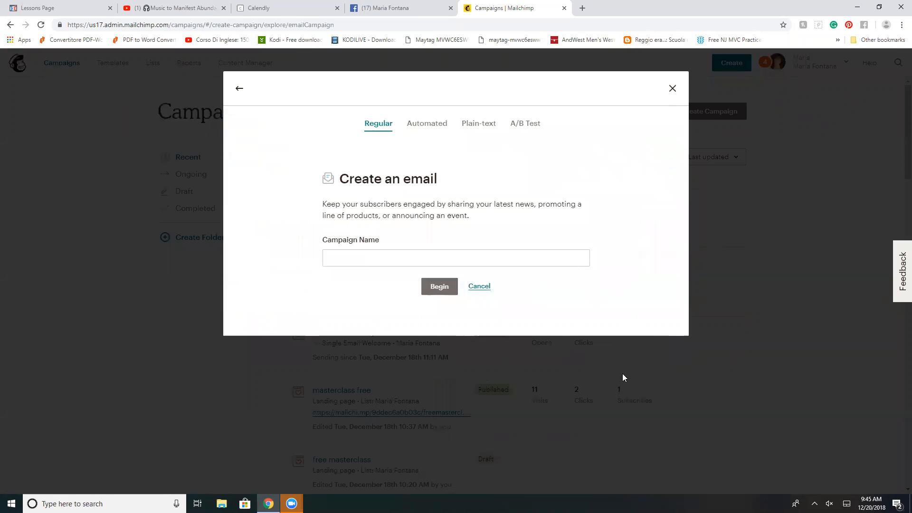
left_click(345, 258)
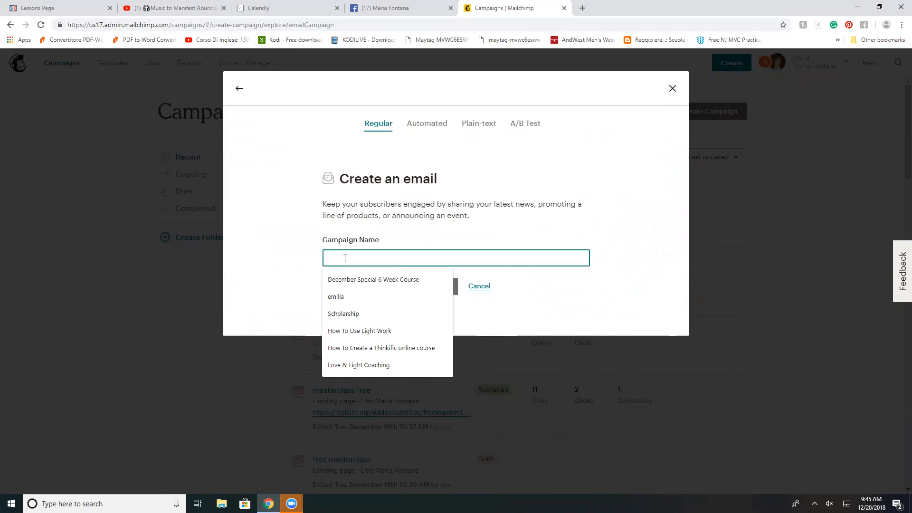
type("New")
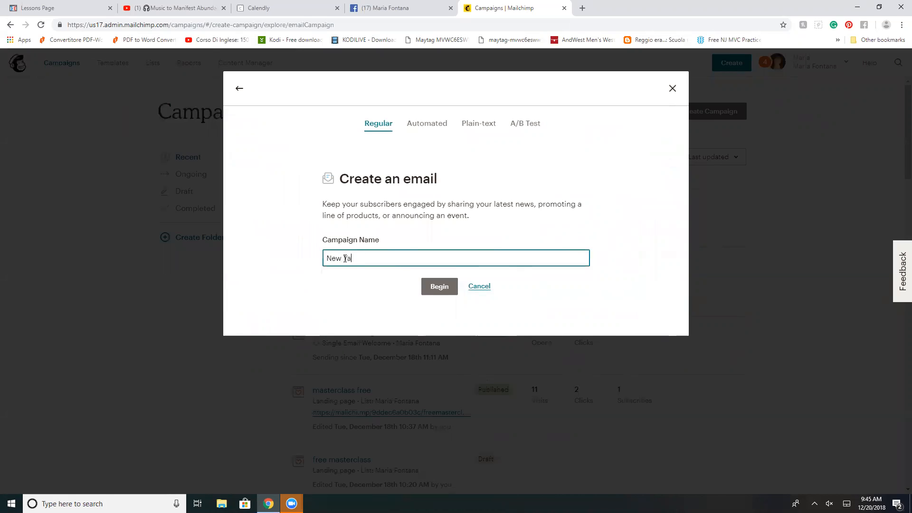
type(" Year Offer")
left_click(435, 286)
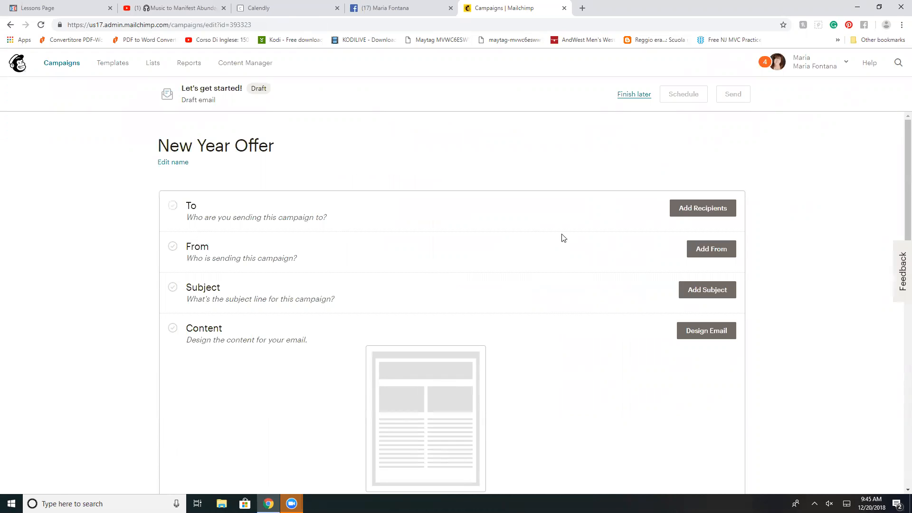
Step: Add the account's subscriber list as the campaign's recipients
left_click(703, 209)
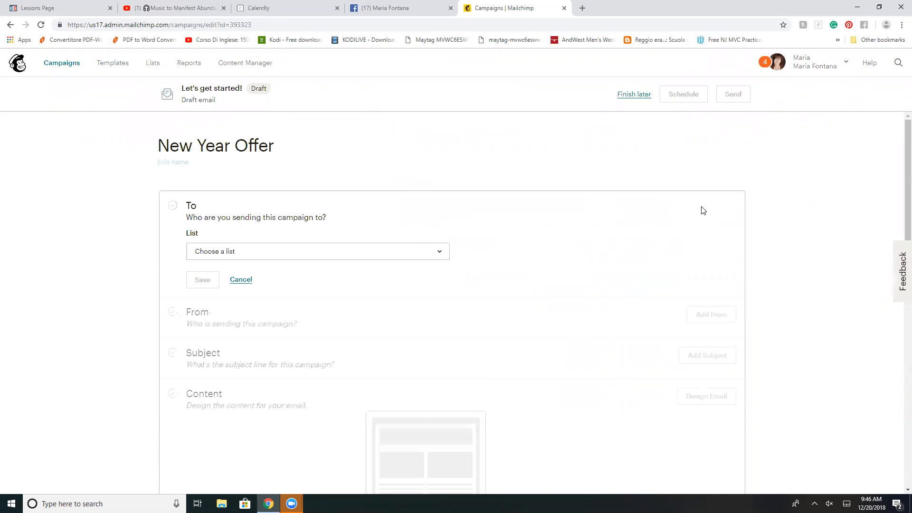
left_click(439, 253)
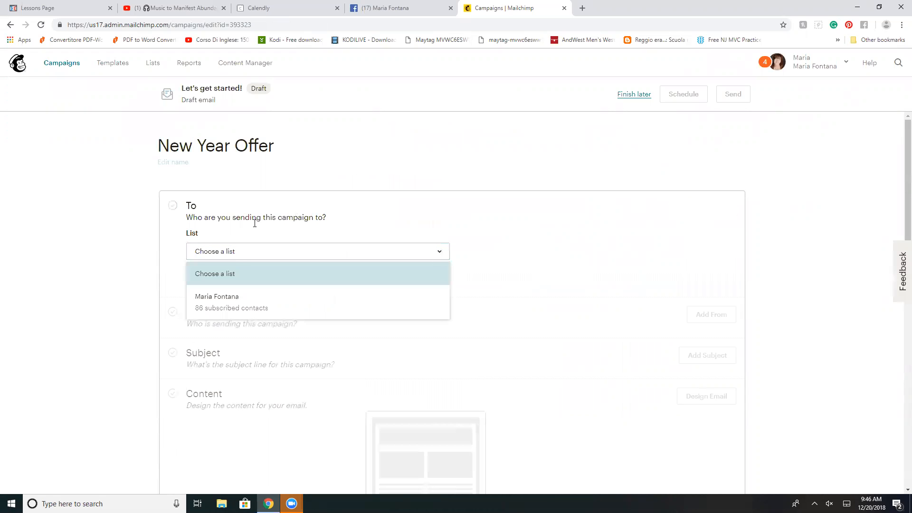
left_click(233, 300)
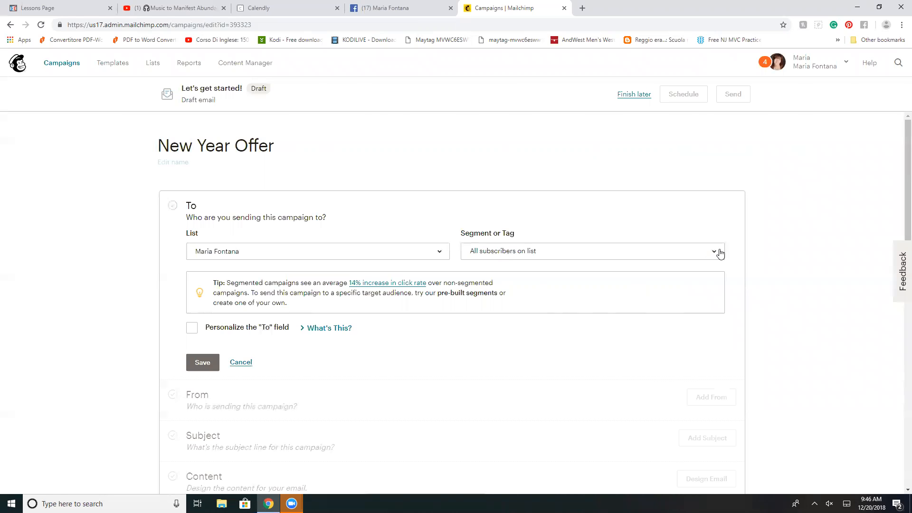
Step: Personalize the "To" field with the *|FNAME|* merge tag and save the recipient settings
scroll(624, 327, "down", 1)
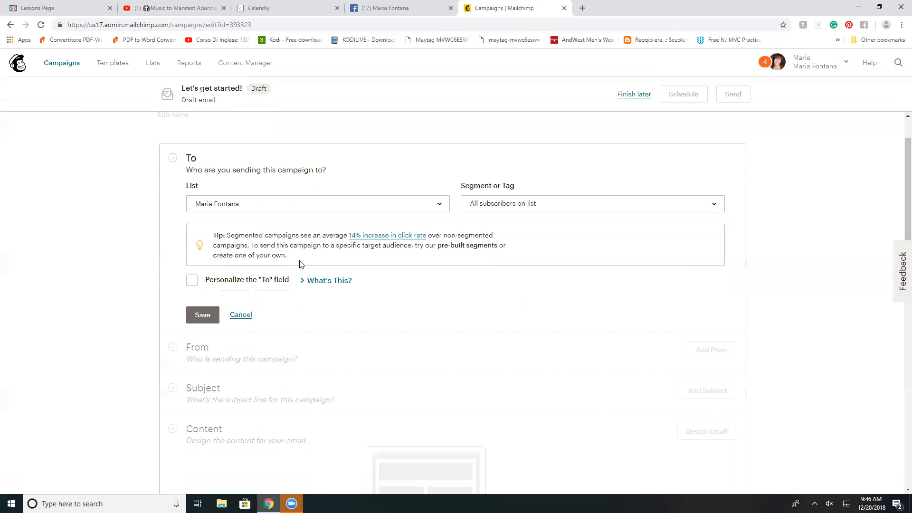
left_click(191, 281)
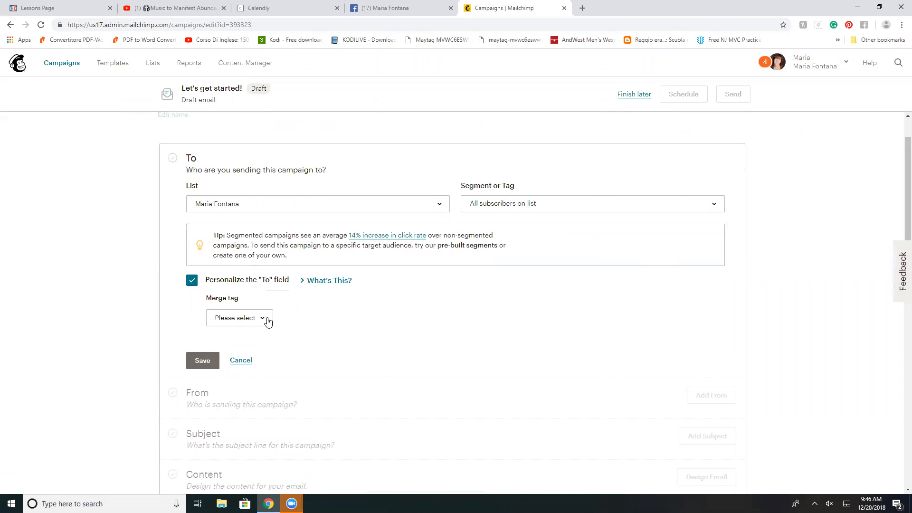
left_click(264, 319)
left_click(233, 363)
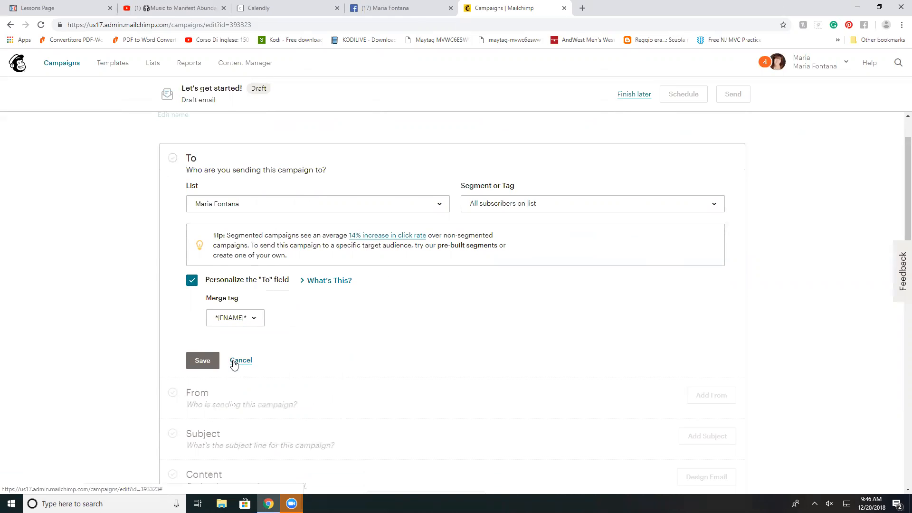
left_click(205, 362)
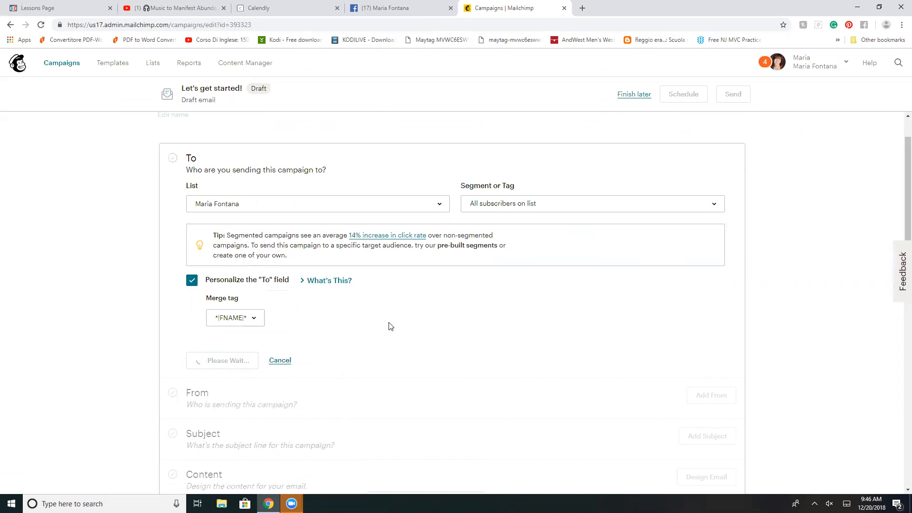
Step: Replace the campaign's subject line with "Happy New Year!"
scroll(323, 164, "up", 1)
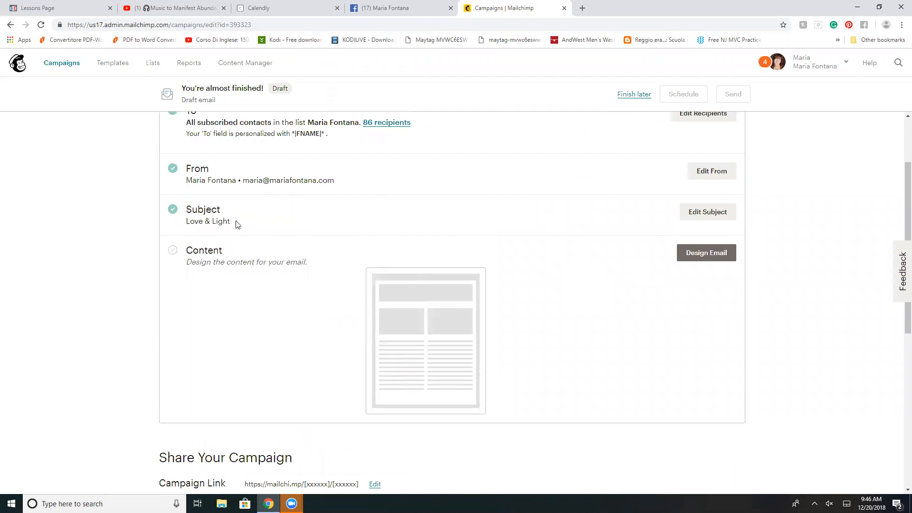
left_click(706, 213)
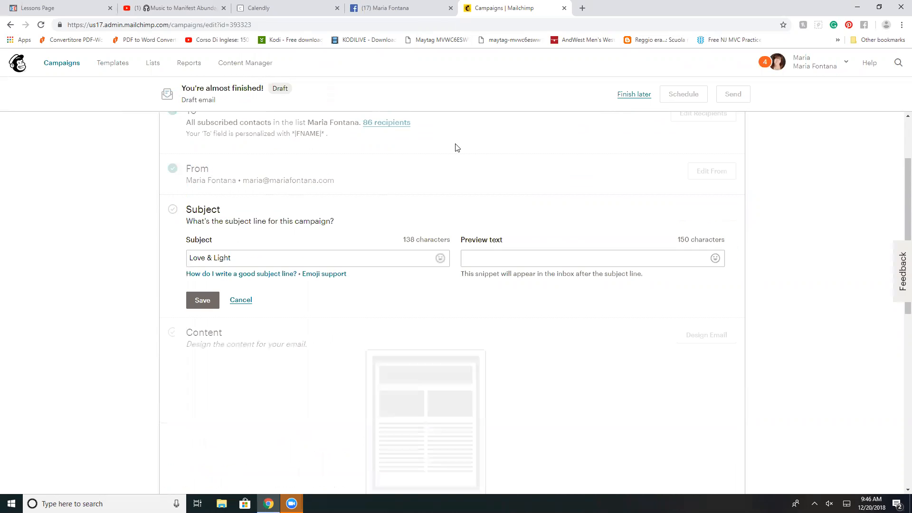
left_click(240, 259)
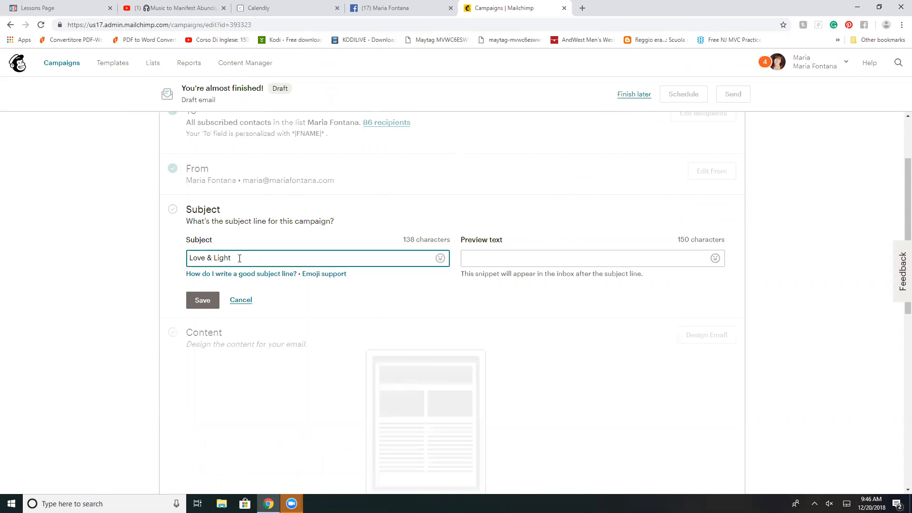
key("BackSpace")
key("BackSpace")
key("BackSpace")
key("BackSpace")
key("BackSpace")
key("BackSpace")
key("BackSpace")
key("BackSpace")
key("BackSpace")
key("BackSpace")
type("Happy New Ye")
Step: Insert an orange star emoji at both the beginning and the end of the subject line
left_click(440, 259)
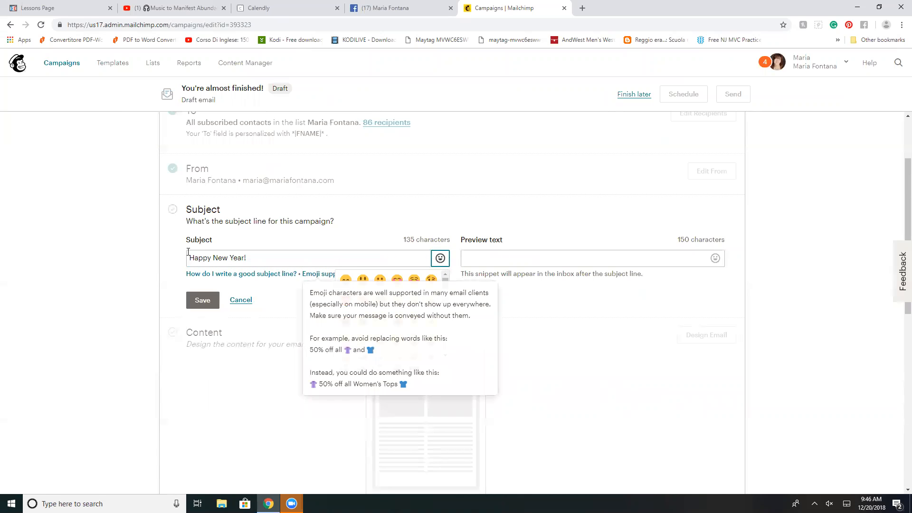
left_click(190, 255)
left_click(438, 258)
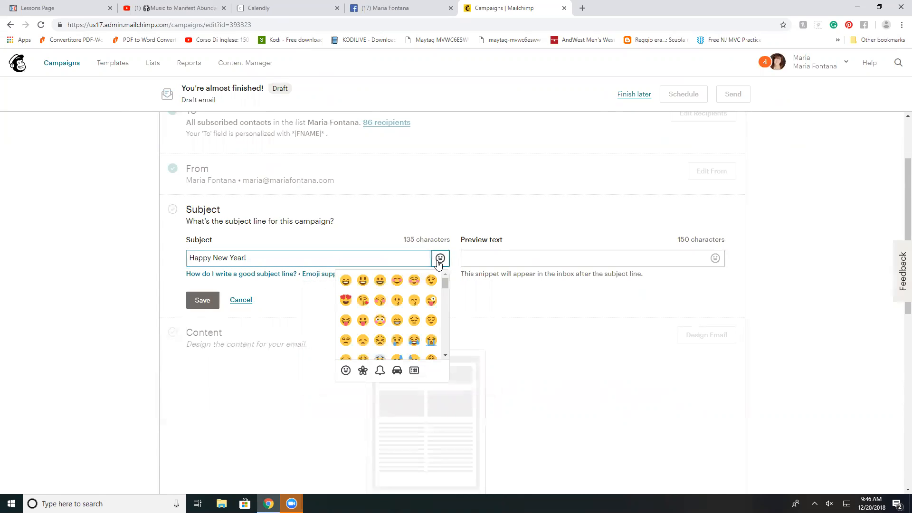
scroll(366, 314, "down", 5)
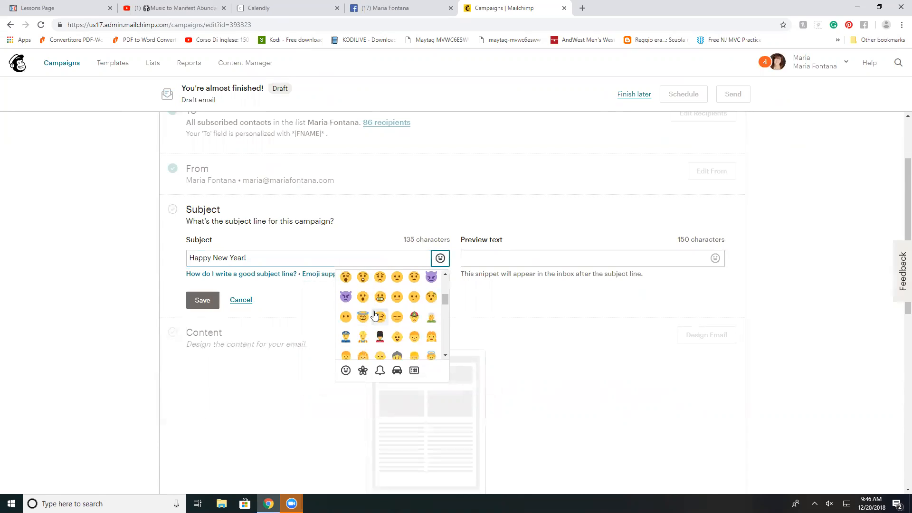
scroll(373, 310, "down", 2)
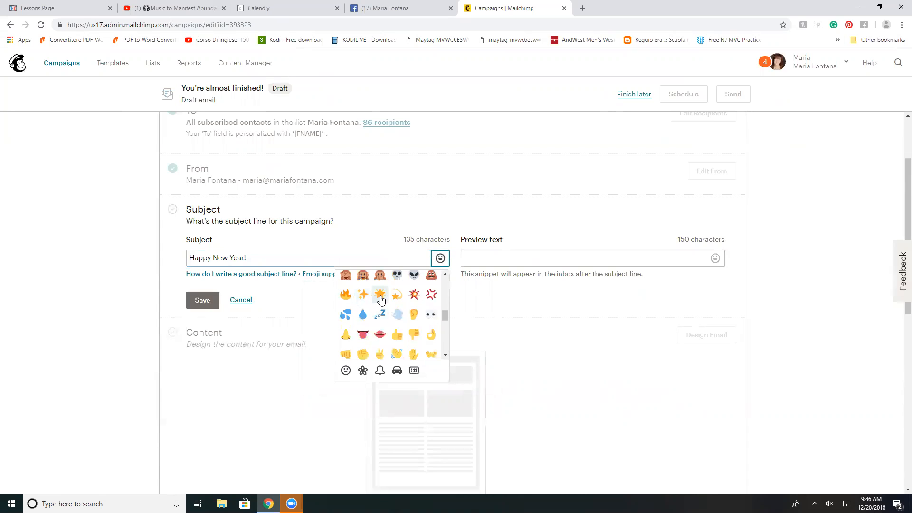
left_click(380, 295)
left_click(254, 257)
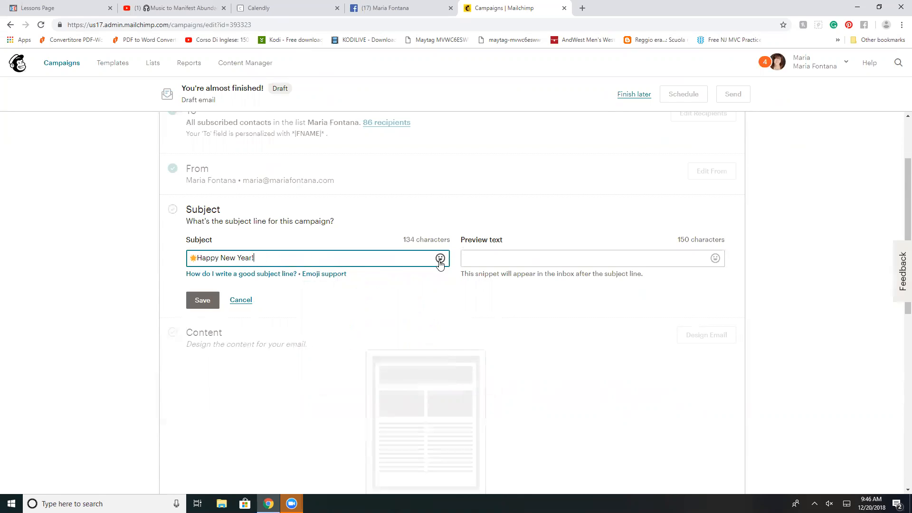
left_click(438, 261)
left_click(380, 295)
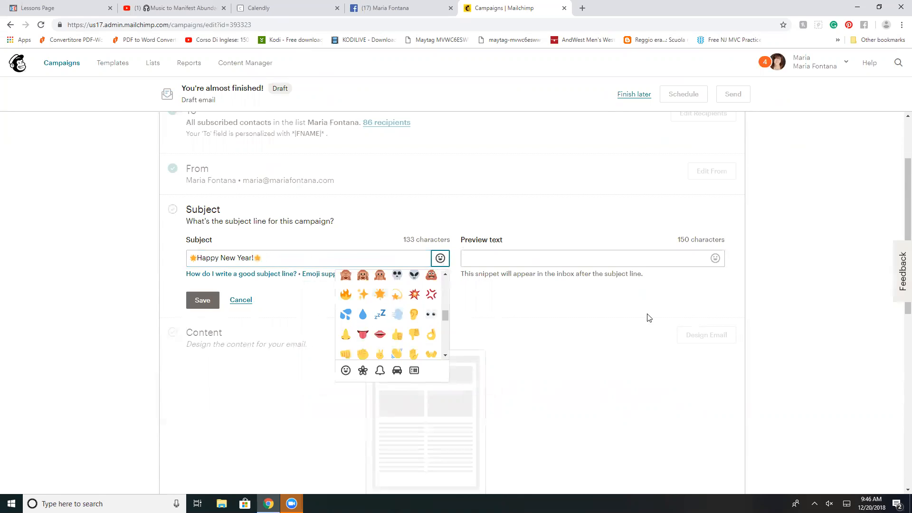
Step: Enter "You will never believe what happened......." as the preview text
left_click(481, 258)
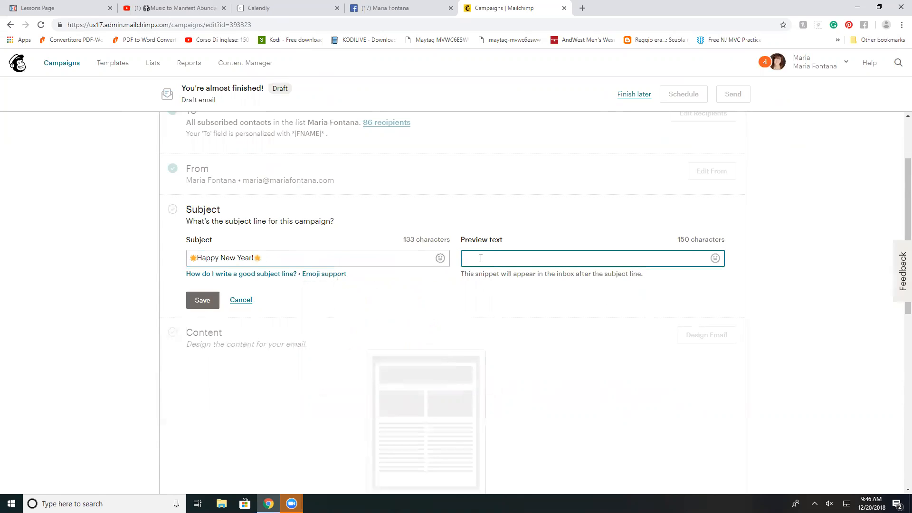
type("You will never believe what happened")
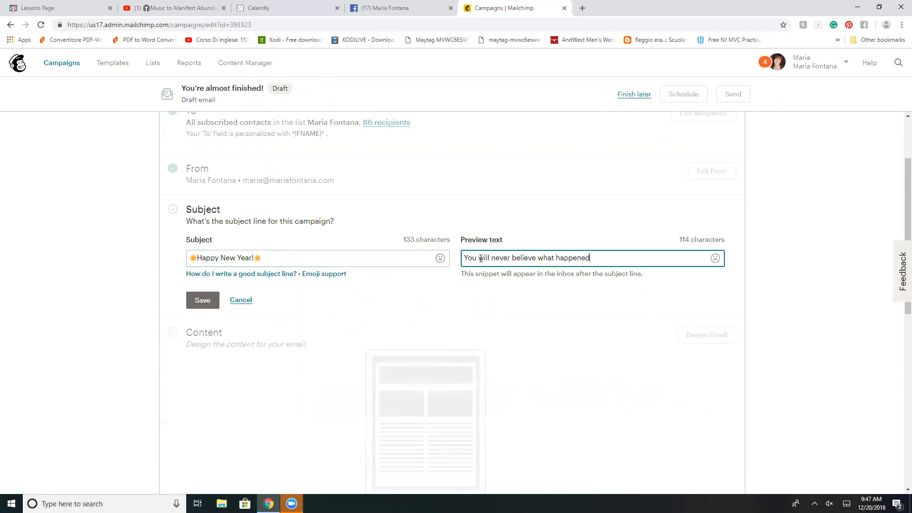
type(".......")
Step: Add the heart-eyes emoji to the preview text and save the subject settings
left_click(716, 258)
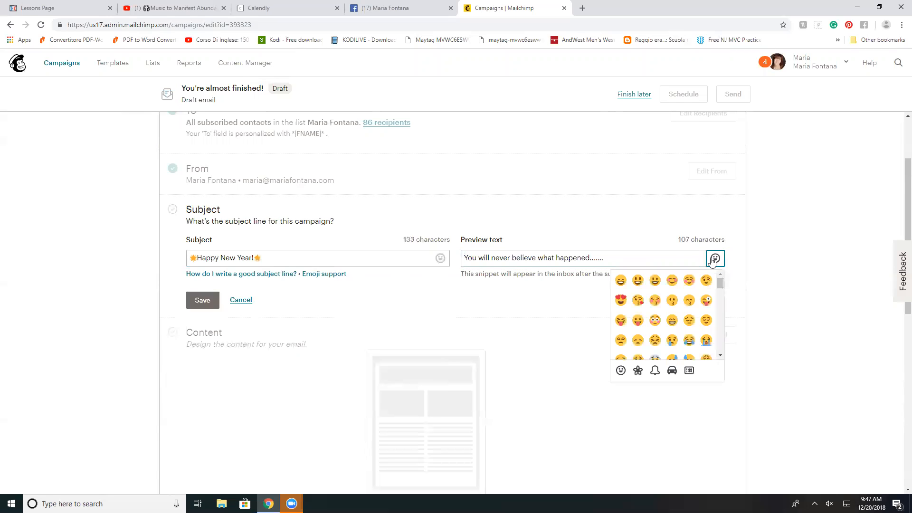
left_click(621, 301)
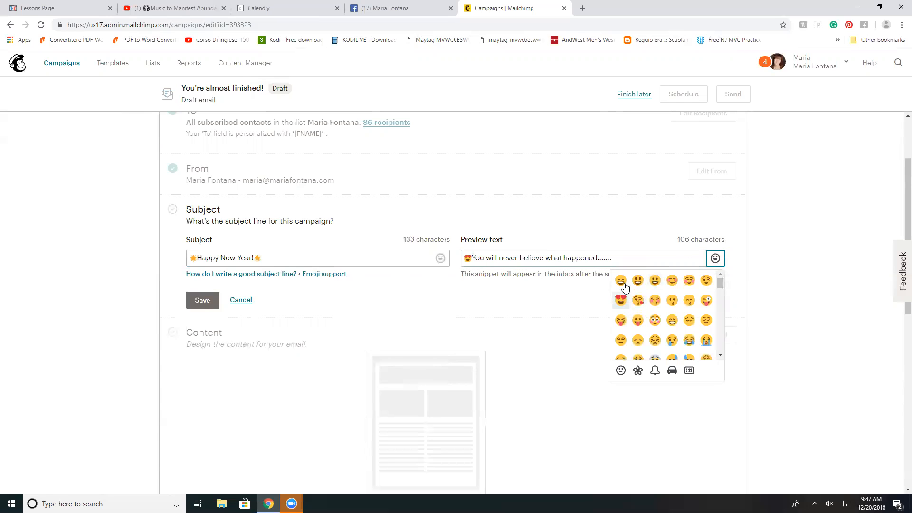
scroll(348, 284, "down", 1)
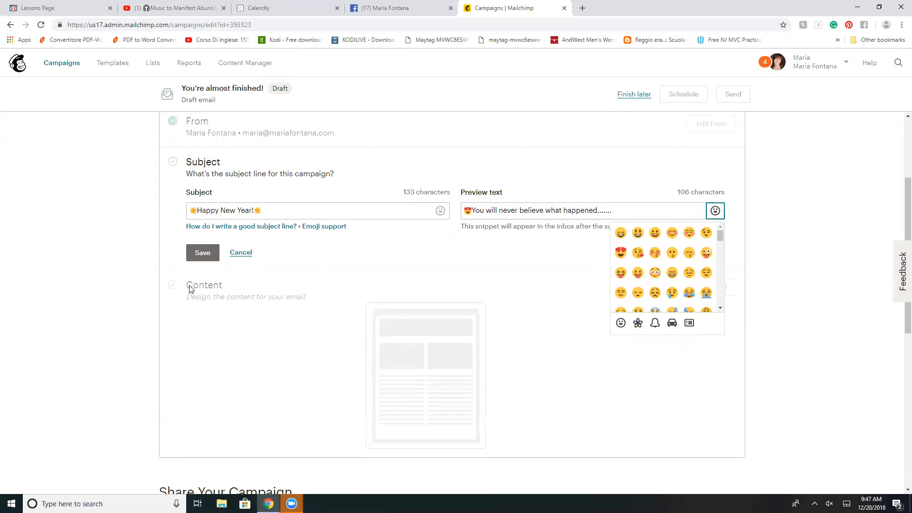
left_click(198, 253)
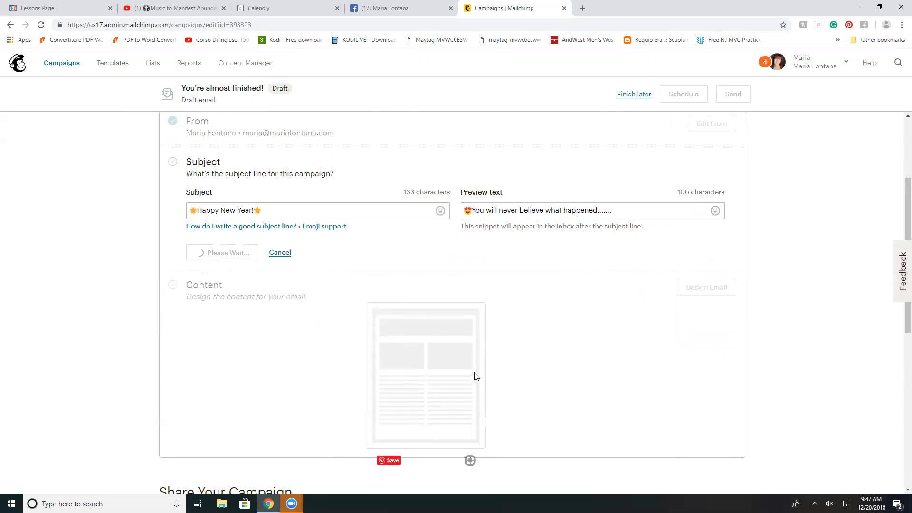
Step: Start designing the email content using the basic 1 Column layout as its template
left_click(707, 219)
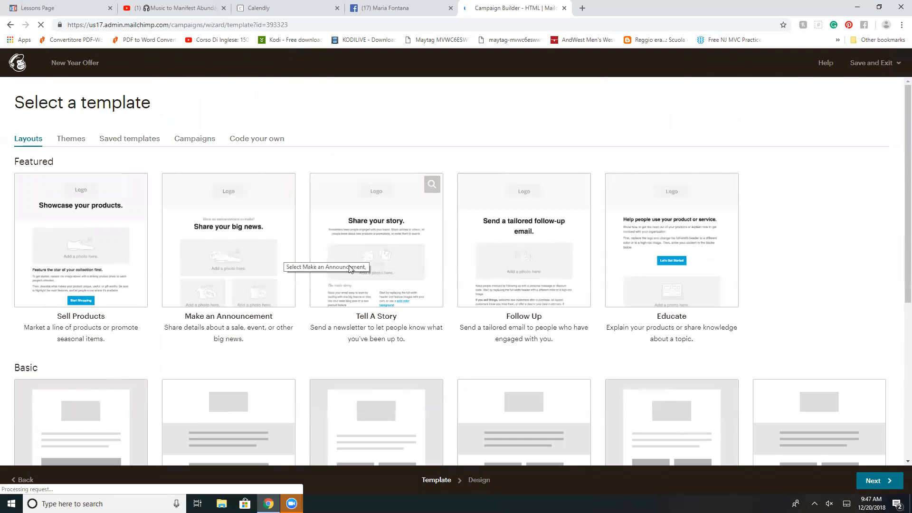
scroll(350, 269, "down", 3)
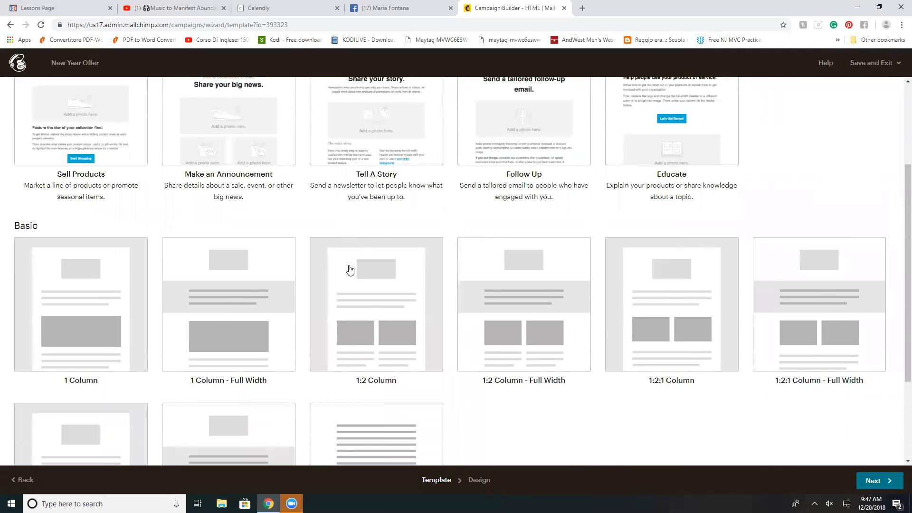
scroll(350, 269, "down", 3)
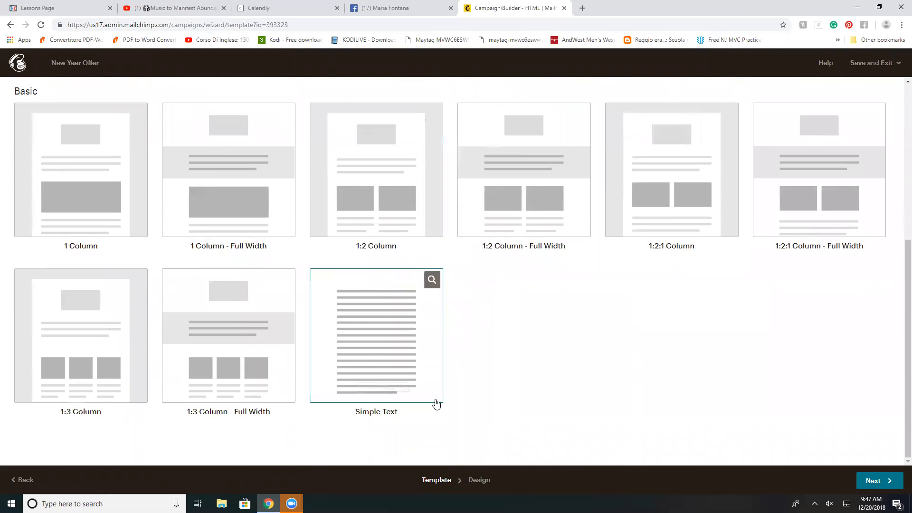
left_click(97, 216)
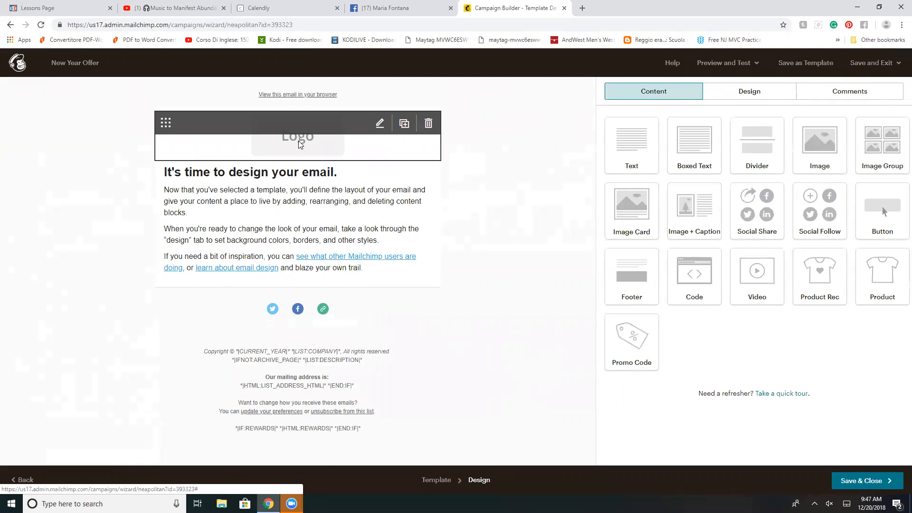
Step: Replace the logo placeholder at the top of the email with the stored image newest logo.jpg
left_click(381, 126)
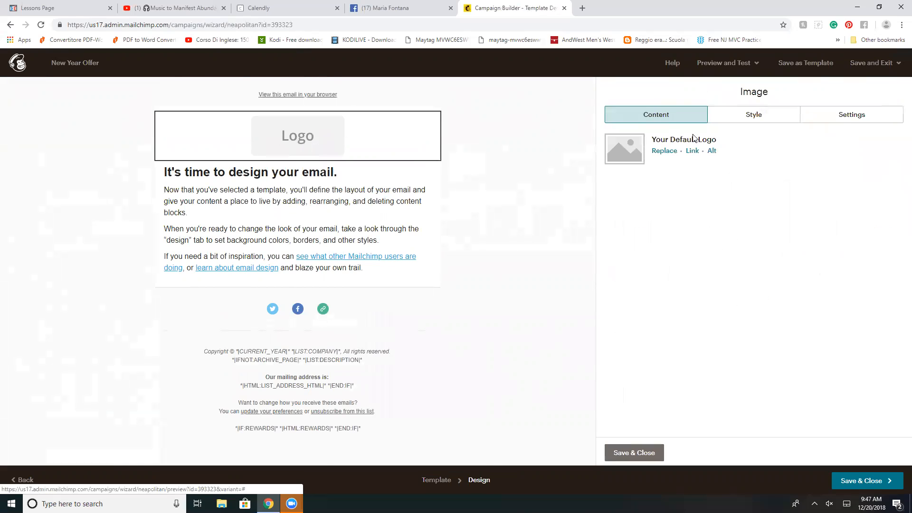
left_click(664, 151)
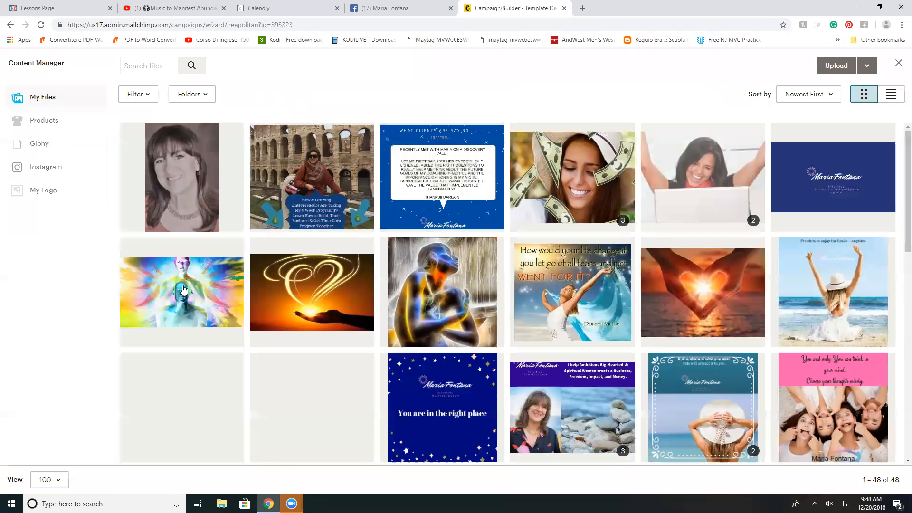
left_click(830, 204)
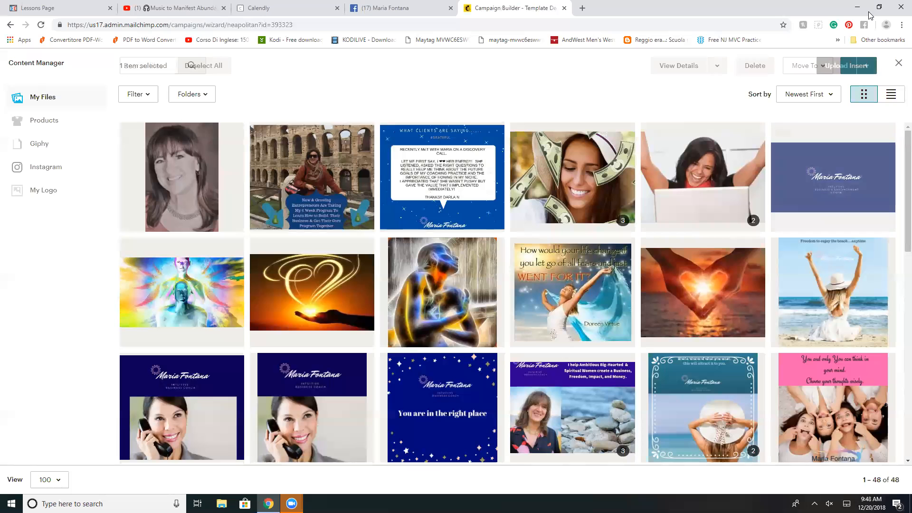
left_click(859, 65)
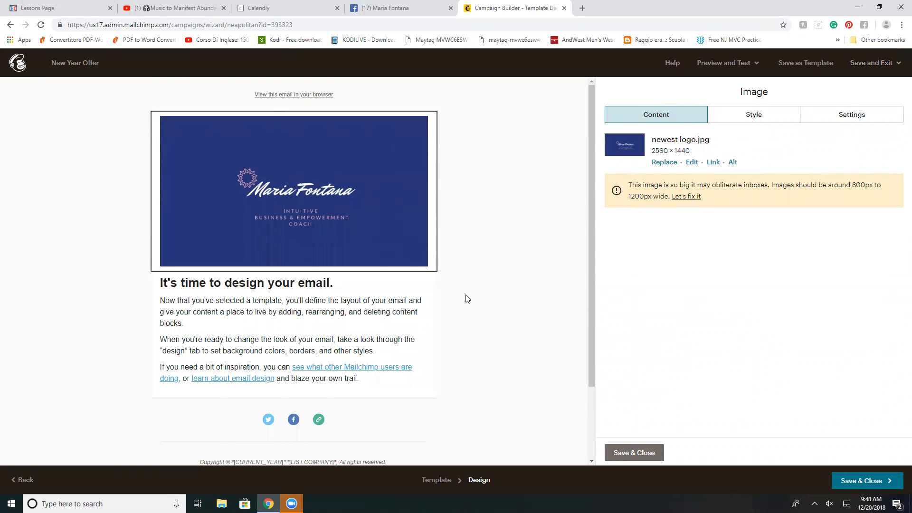
Step: Open the text block below the logo for editing and delete all of its placeholder text
mouse_move(356, 277)
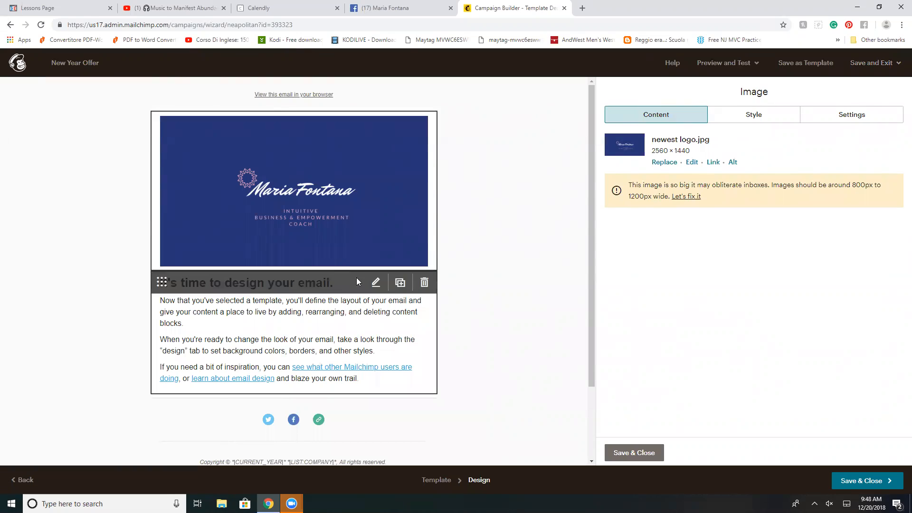
left_click(380, 284)
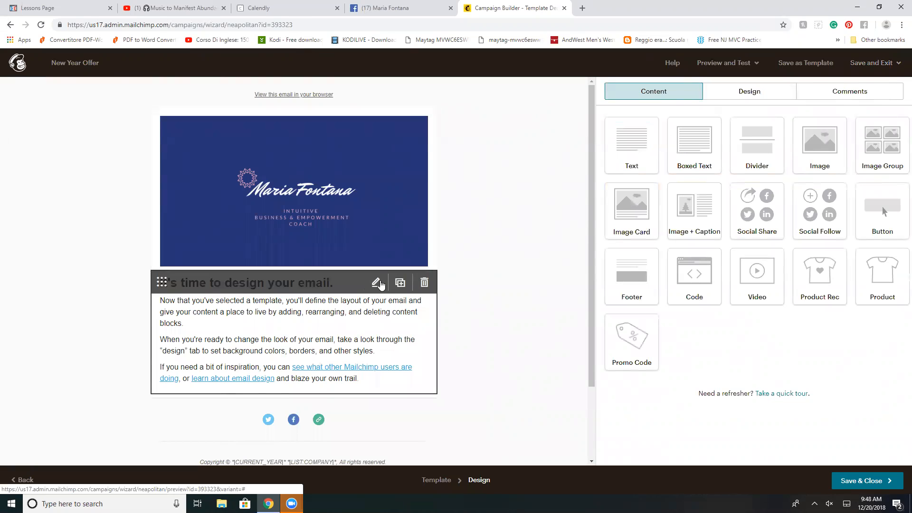
left_click(378, 283)
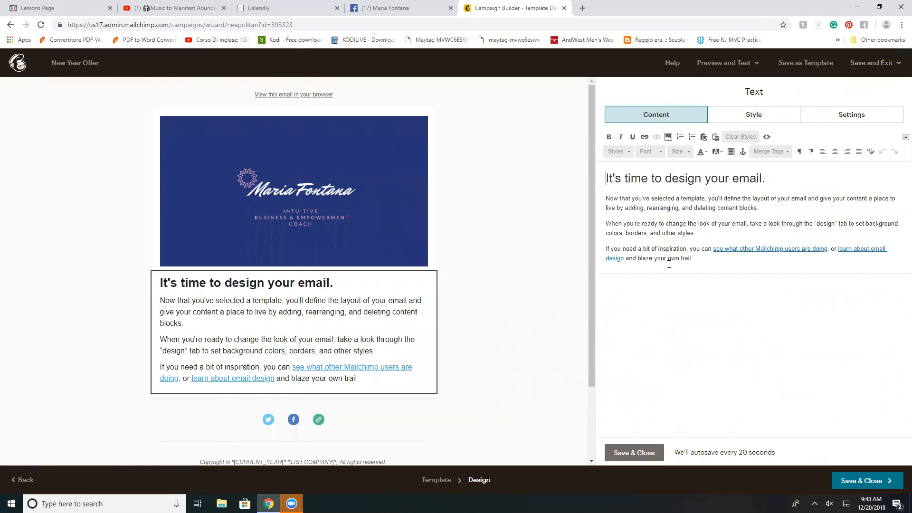
left_click_drag(606, 179, 671, 258)
key("BackSpace")
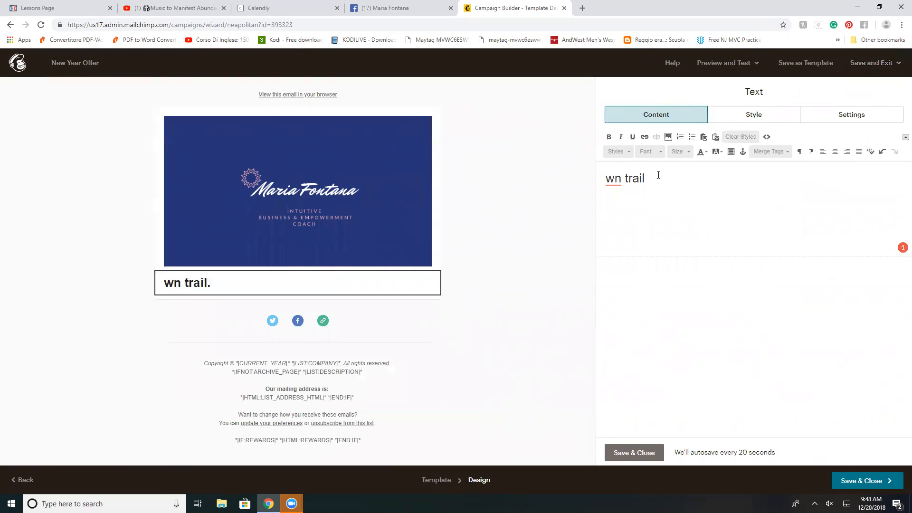
key("BackSpace")
key("BackSpace")
key("BackSpace")
key("BackSpace")
key("BackSpace")
key("BackSpace")
key("BackSpace")
key("BackSpace")
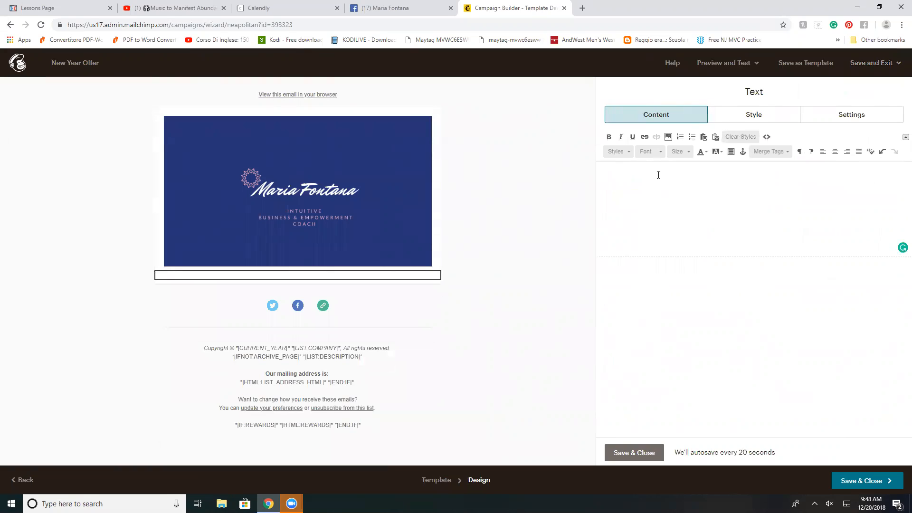
Step: Write "Welcome to my New Years Resolution Package!!!!" in the text block
type("Welcome to my ew Years ")
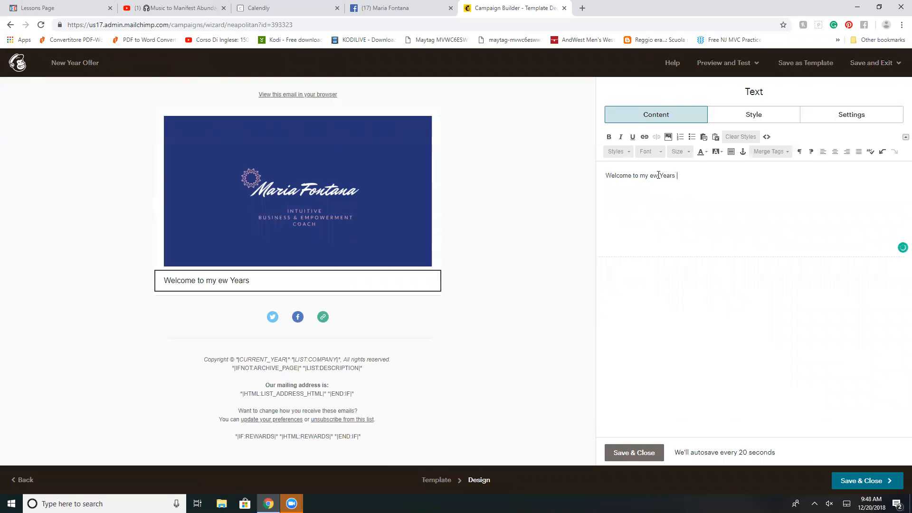
type("Resolution Pa")
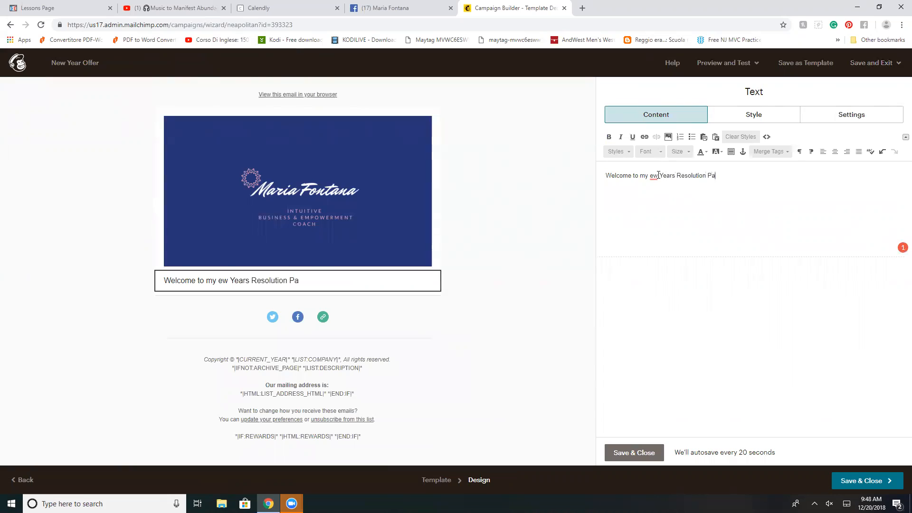
type("ckage")
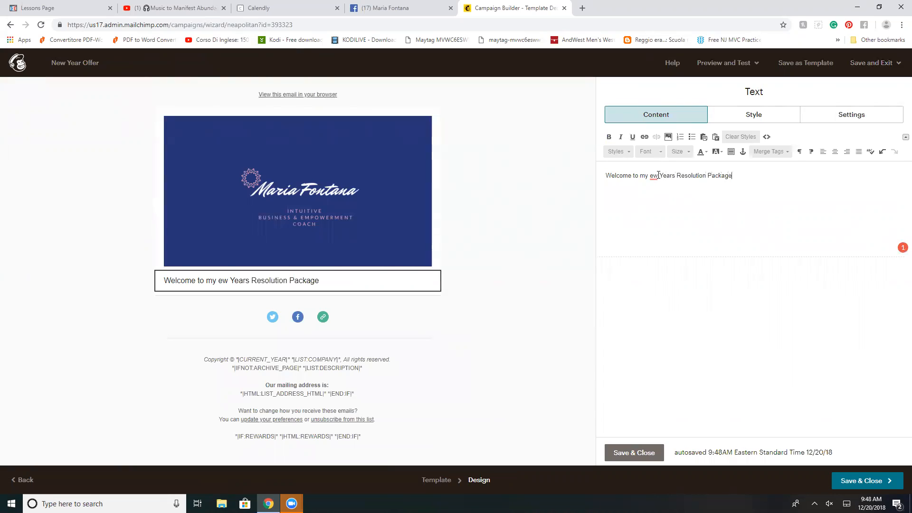
type("!!!!")
left_click(652, 174)
type("N")
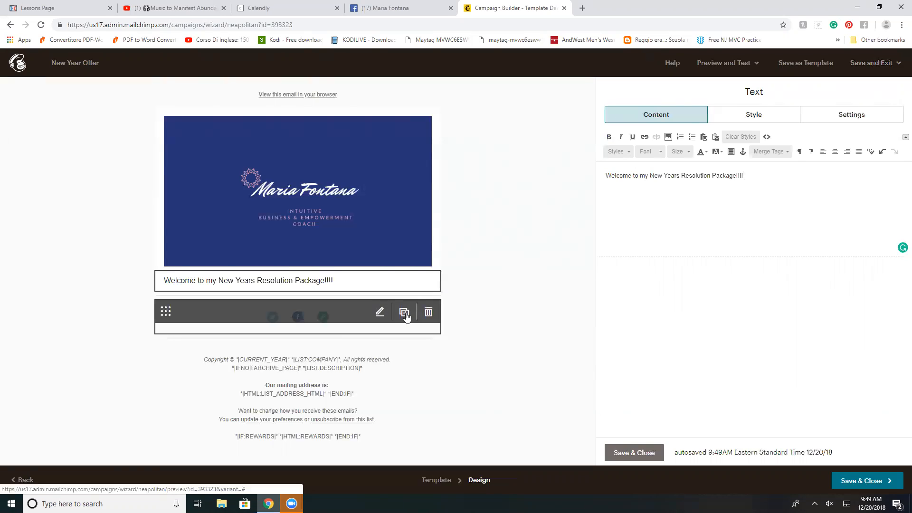
Step: Duplicate the social follow block with its default links and add a Video block between the logo and the welcome text
left_click(404, 313)
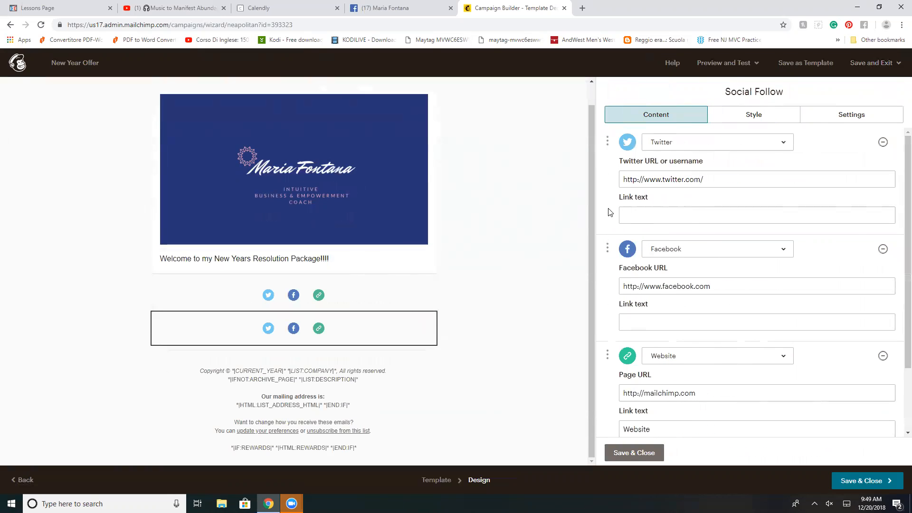
left_click(634, 454)
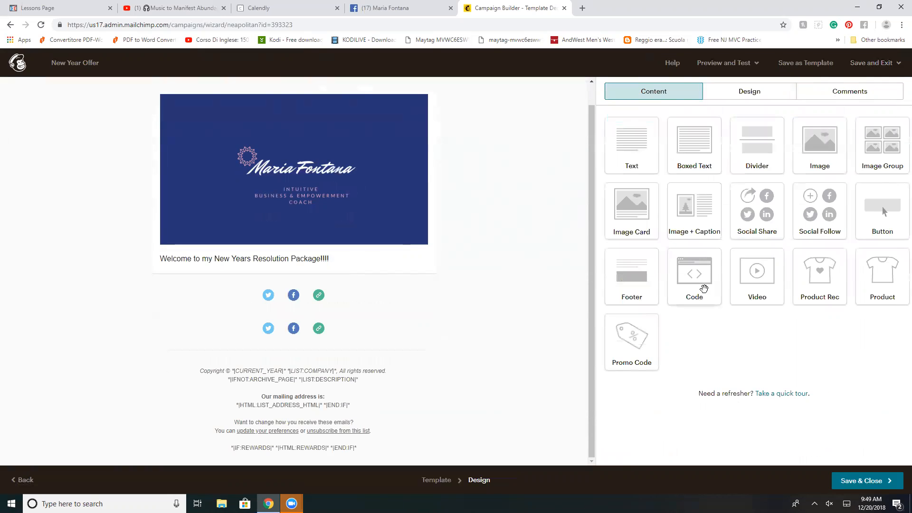
left_click_drag(761, 276, 250, 232)
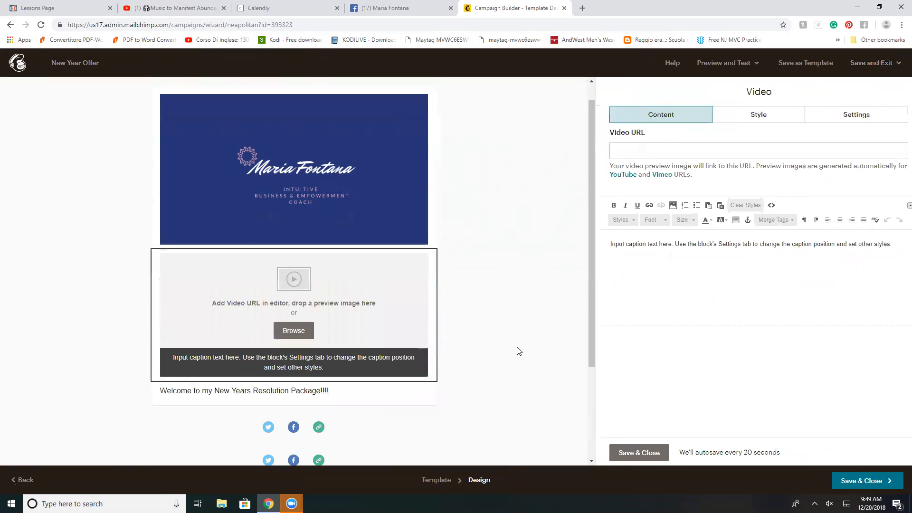
Step: Browse for the Video block's content and try to upload the third .mp4 clip from the Downloads folder
left_click(294, 331)
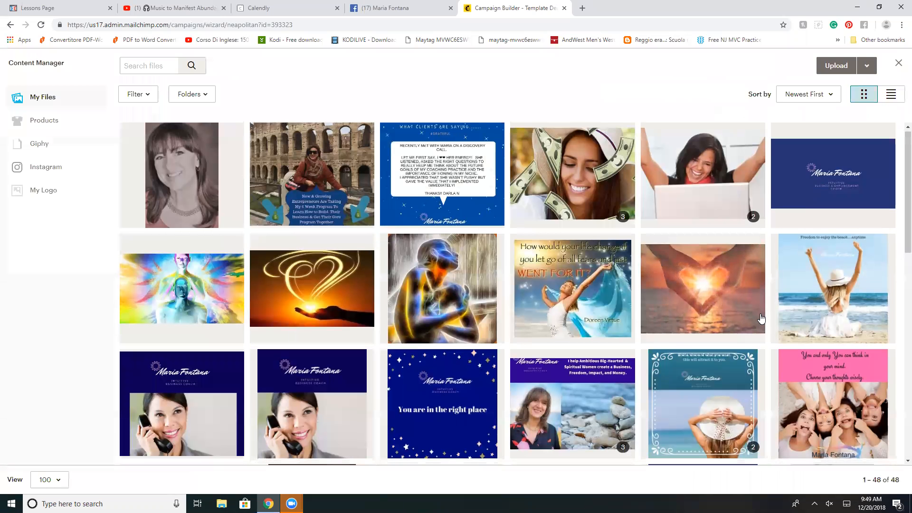
scroll(760, 318, "down", 10)
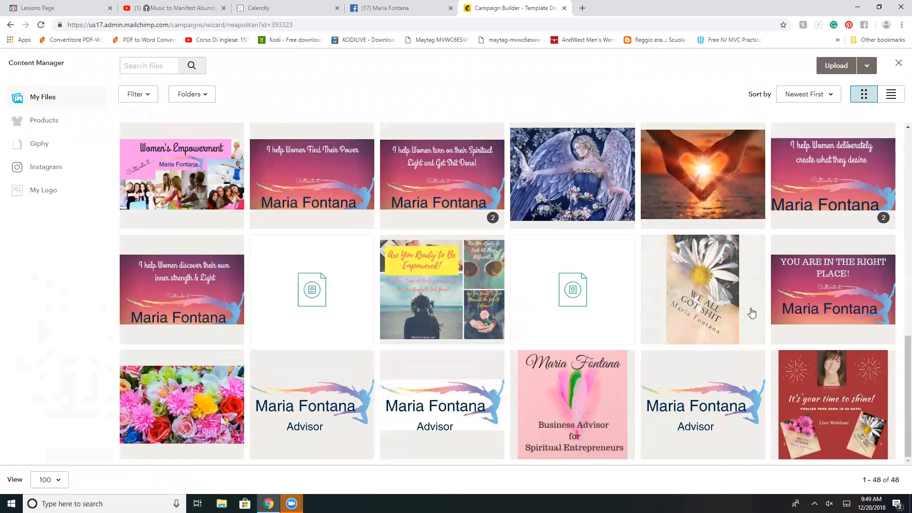
scroll(752, 313, "up", 10)
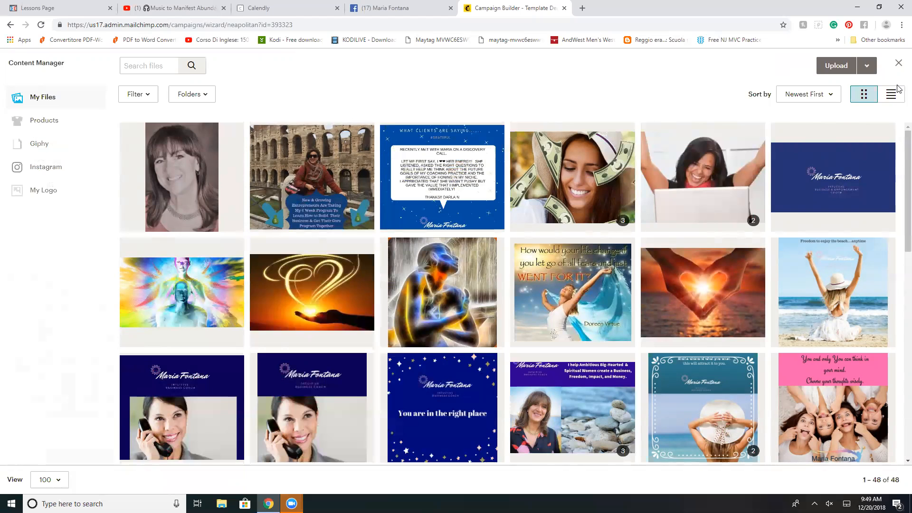
left_click(835, 65)
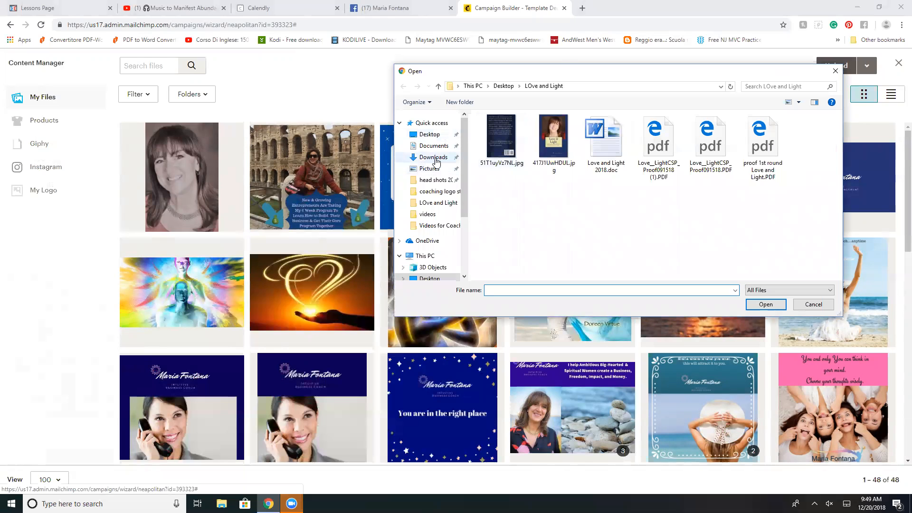
left_click(433, 157)
scroll(725, 186, "down", 5)
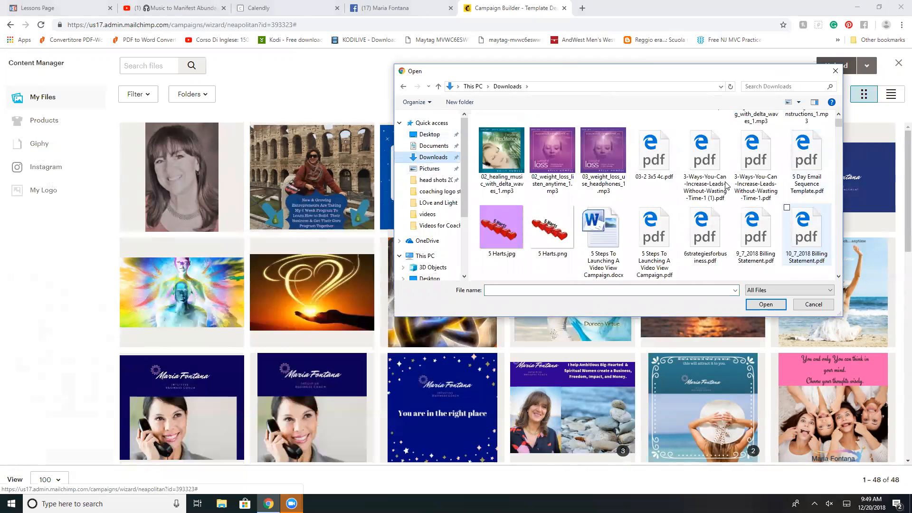
scroll(724, 186, "down", 6)
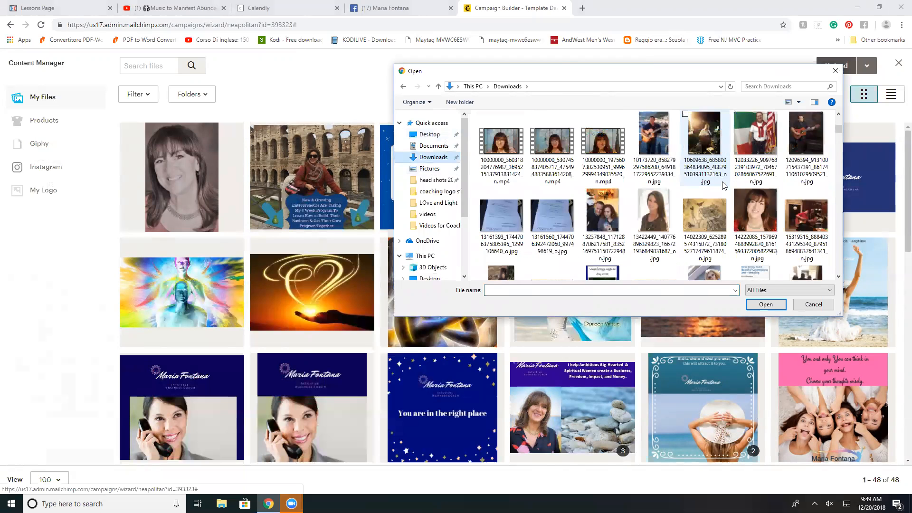
left_click(603, 143)
left_click(766, 305)
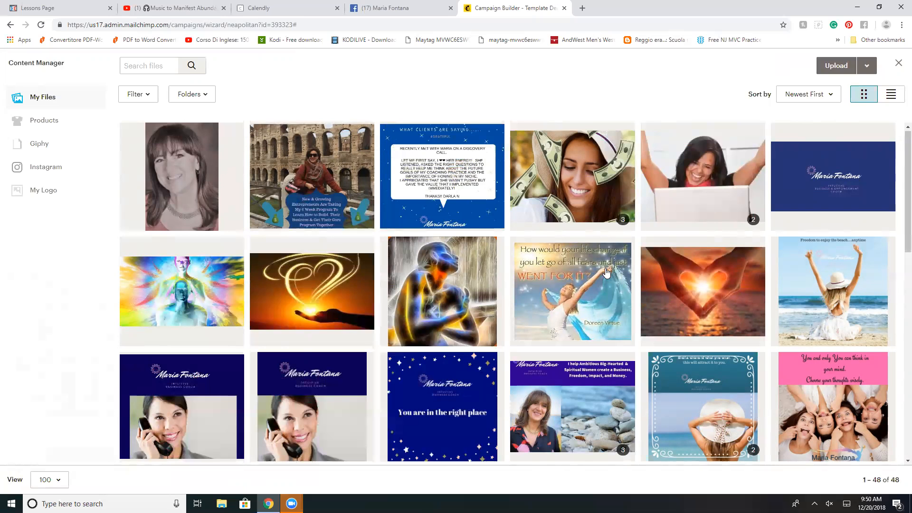
Step: Check the stored files for the clip and try once more to upload a video from Downloads
scroll(606, 271, "down", 6)
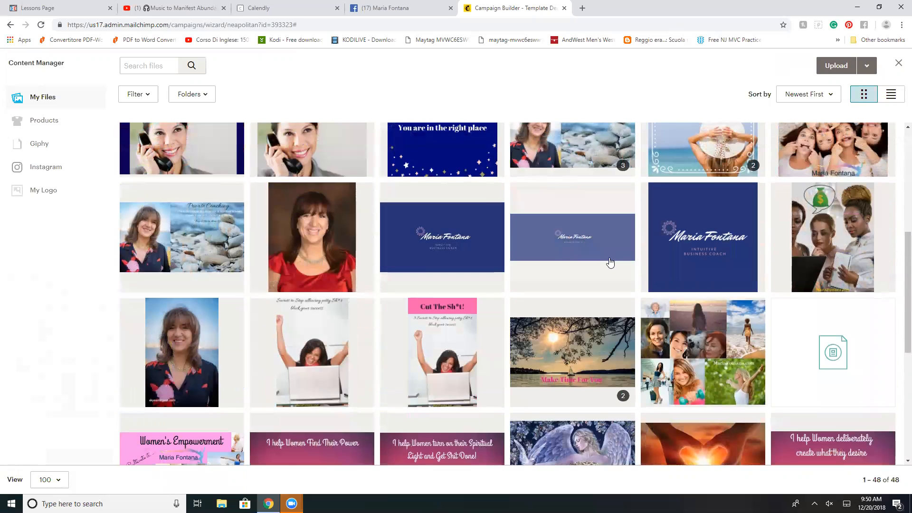
scroll(608, 269, "down", 6)
scroll(610, 260, "up", 2)
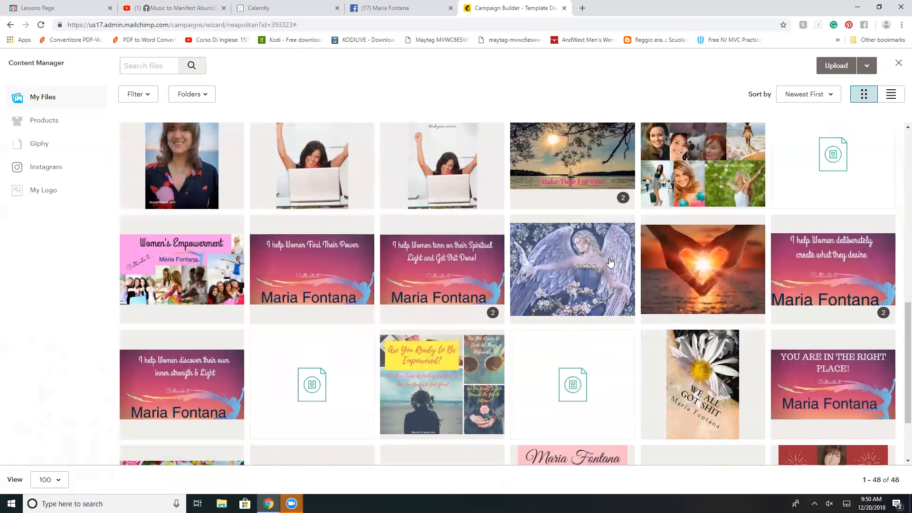
scroll(610, 262, "up", 10)
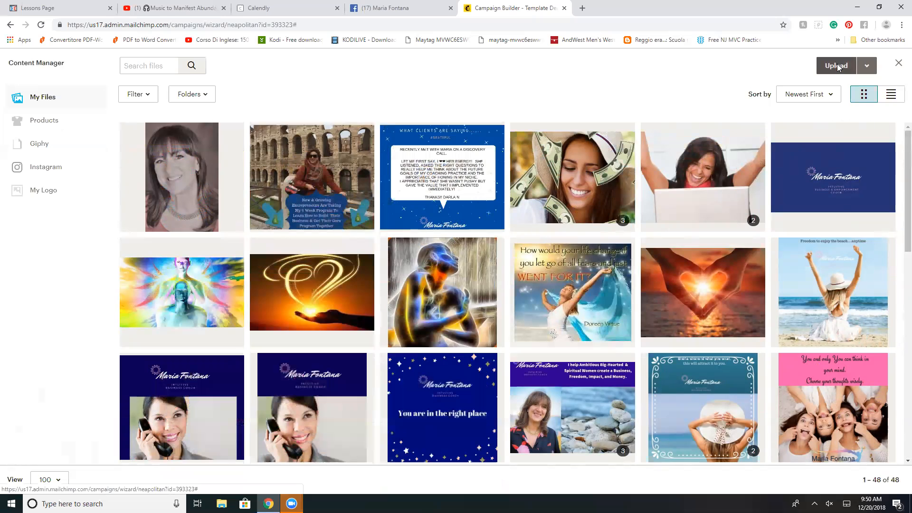
left_click(852, 70)
scroll(672, 187, "down", 4)
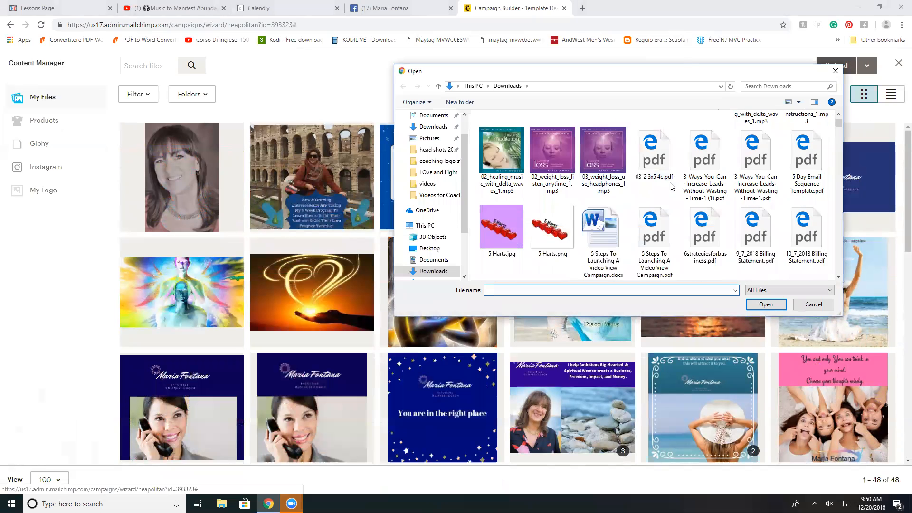
scroll(671, 186, "down", 5)
left_click(603, 160)
left_click(762, 304)
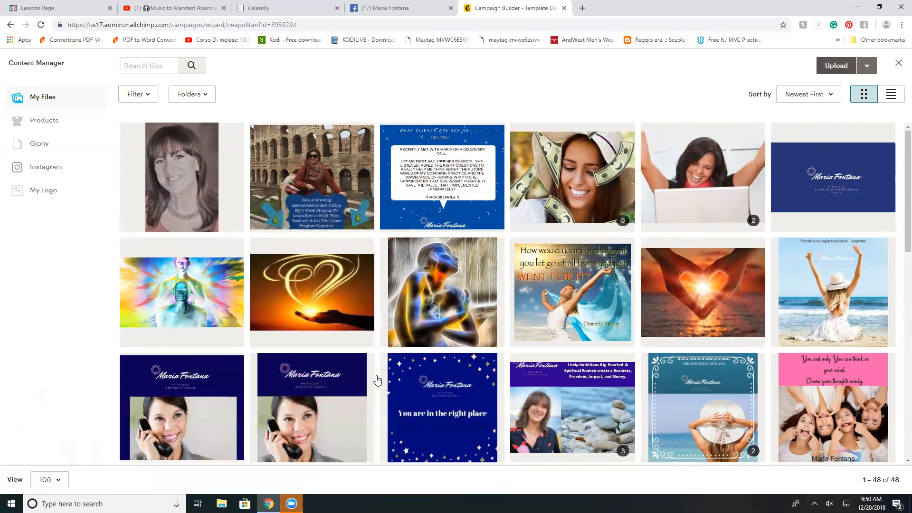
Step: Look through the stored files again and try to upload the first .mp4 clip from Downloads instead
scroll(377, 376, "down", 4)
scroll(902, 290, "up", 4)
left_click(833, 75)
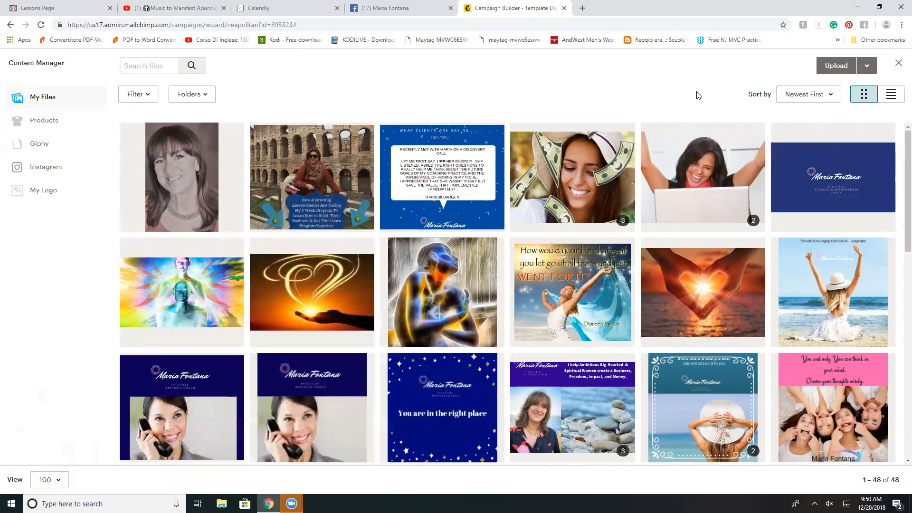
left_click(836, 66)
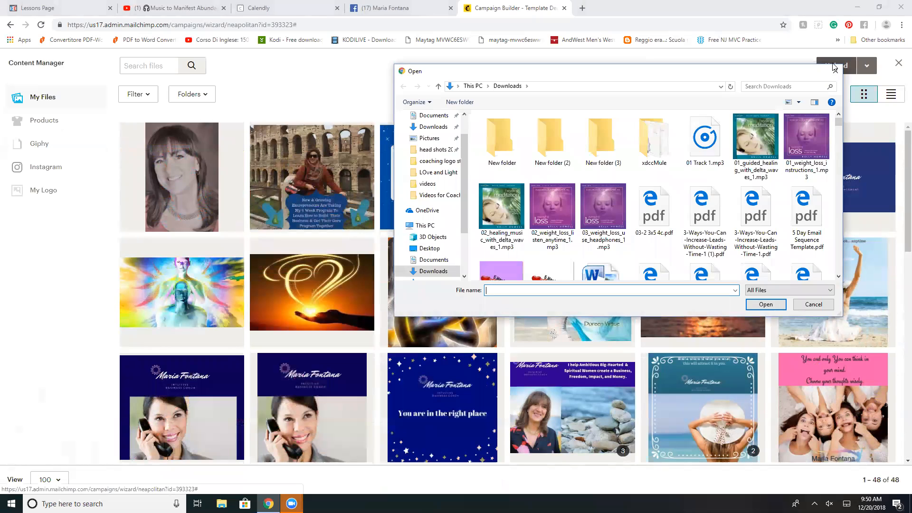
scroll(665, 190, "down", 5)
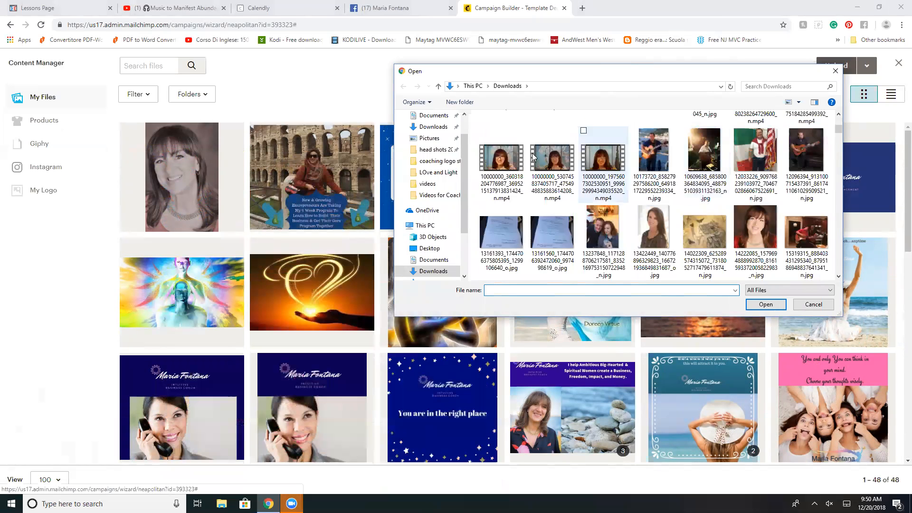
left_click(483, 183)
left_click(765, 304)
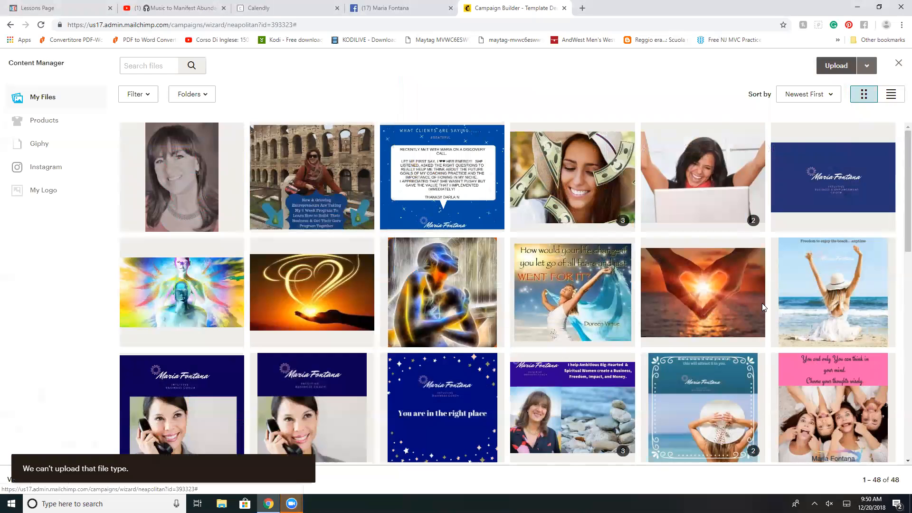
Step: Look through the whole Downloads folder for an uploadable video, then close the file picker and the Content Manager
left_click(839, 67)
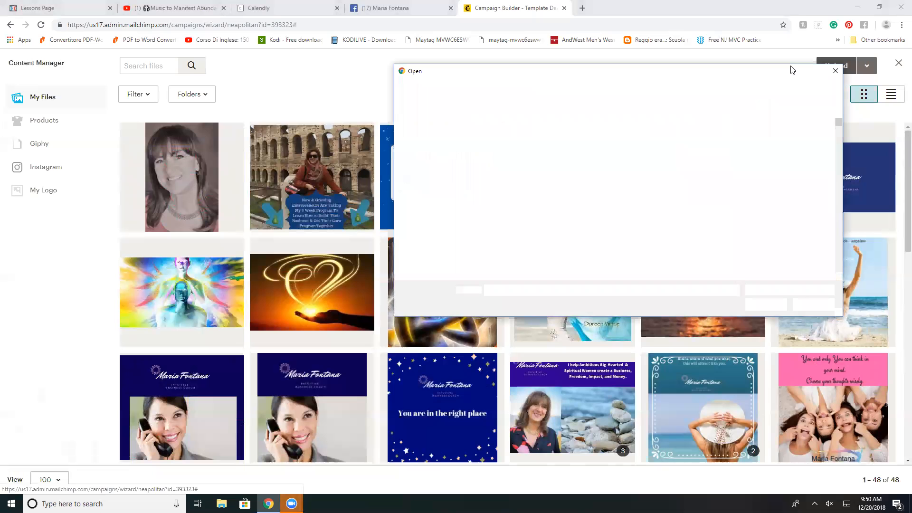
scroll(612, 197, "down", 7)
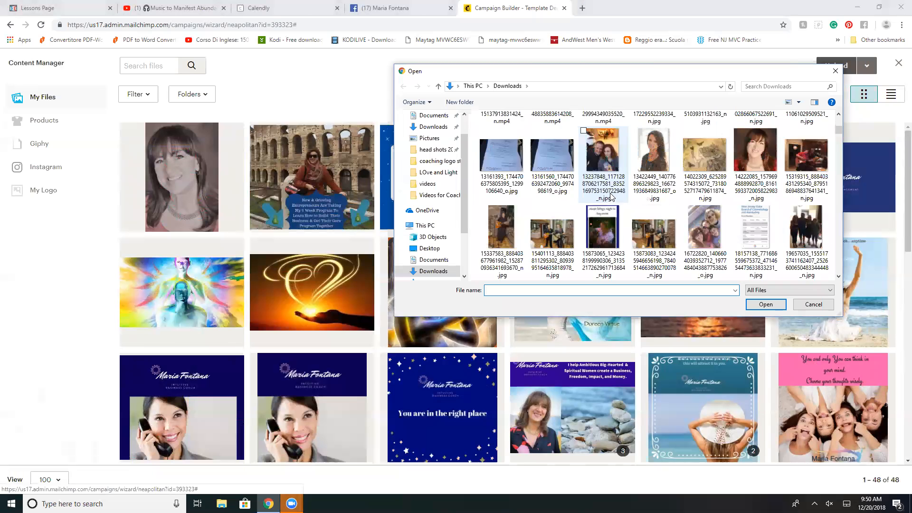
scroll(613, 197, "down", 8)
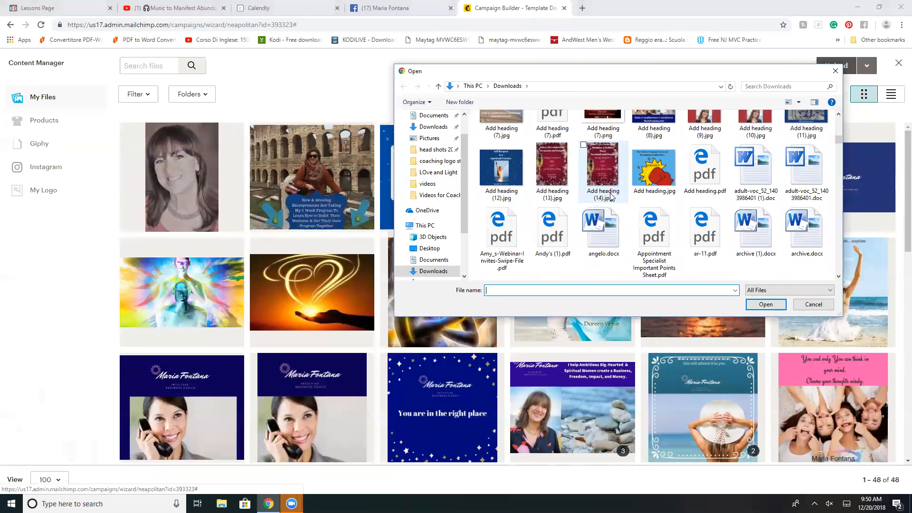
scroll(612, 197, "down", 8)
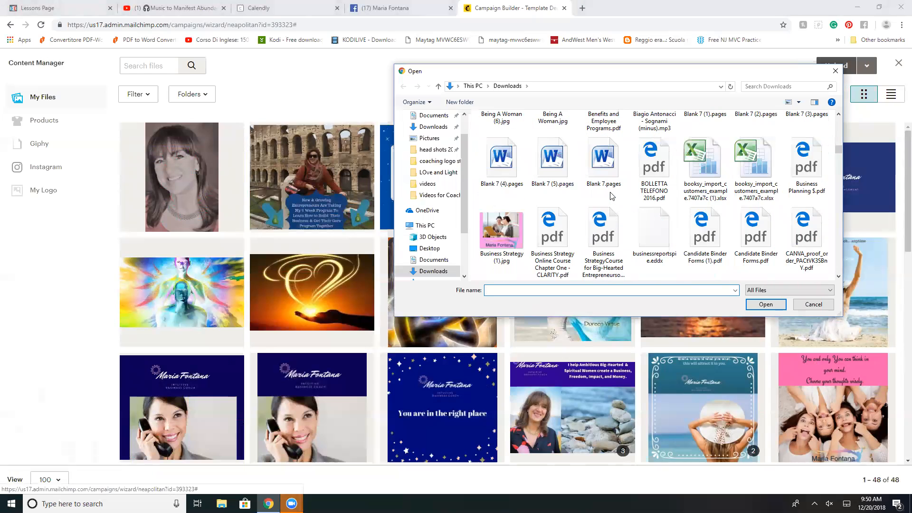
scroll(612, 197, "down", 5)
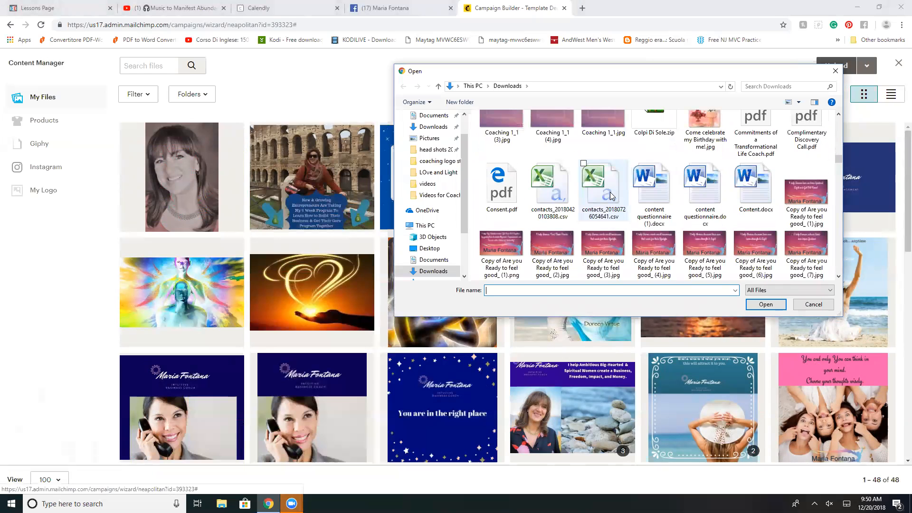
scroll(613, 196, "down", 8)
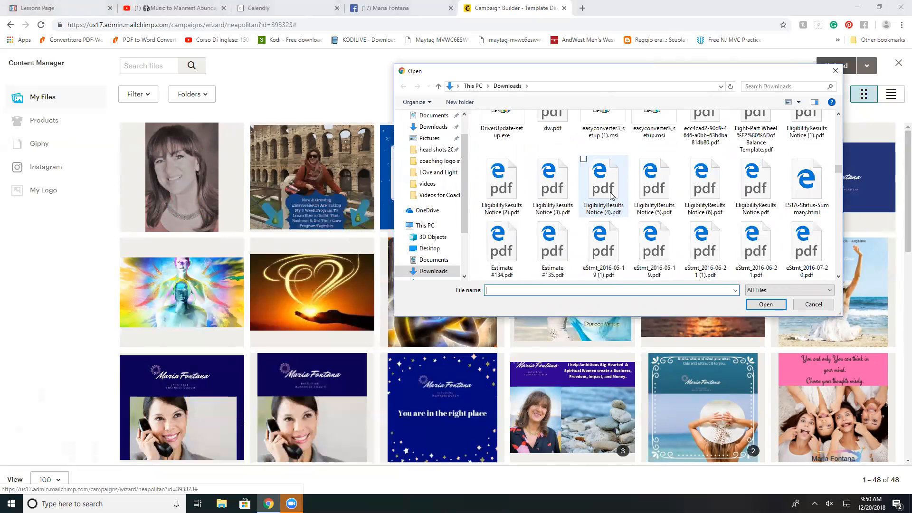
scroll(612, 196, "down", 8)
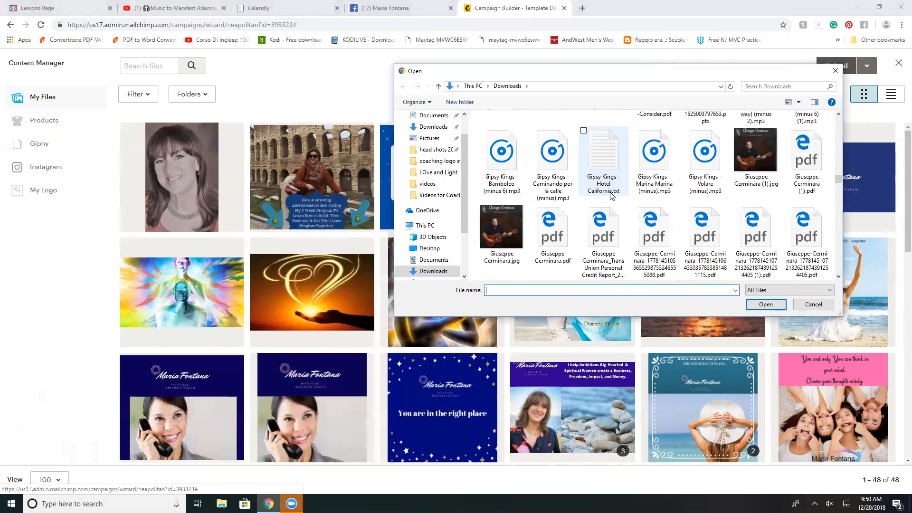
scroll(613, 197, "down", 10)
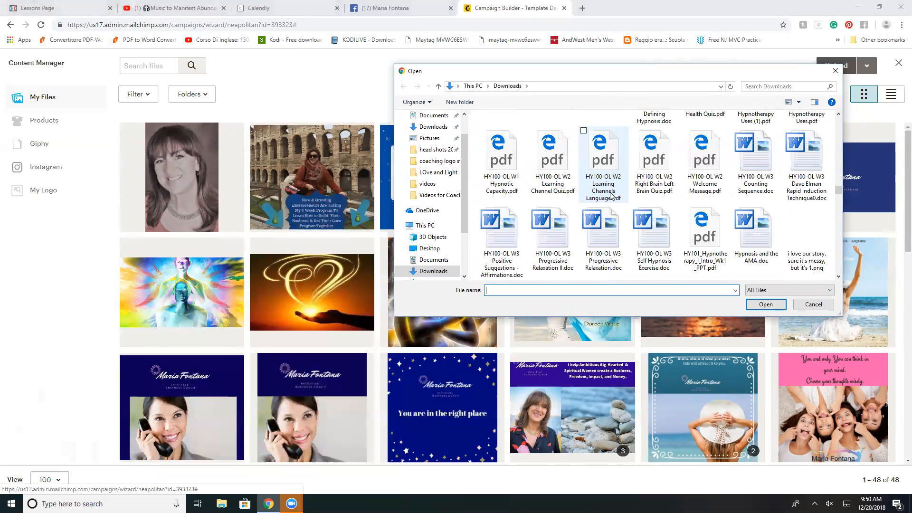
scroll(613, 196, "down", 10)
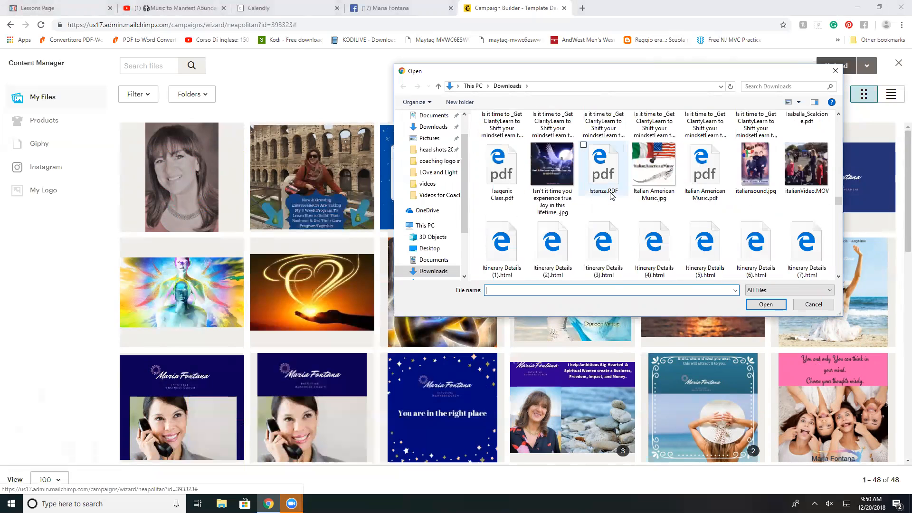
scroll(612, 196, "down", 10)
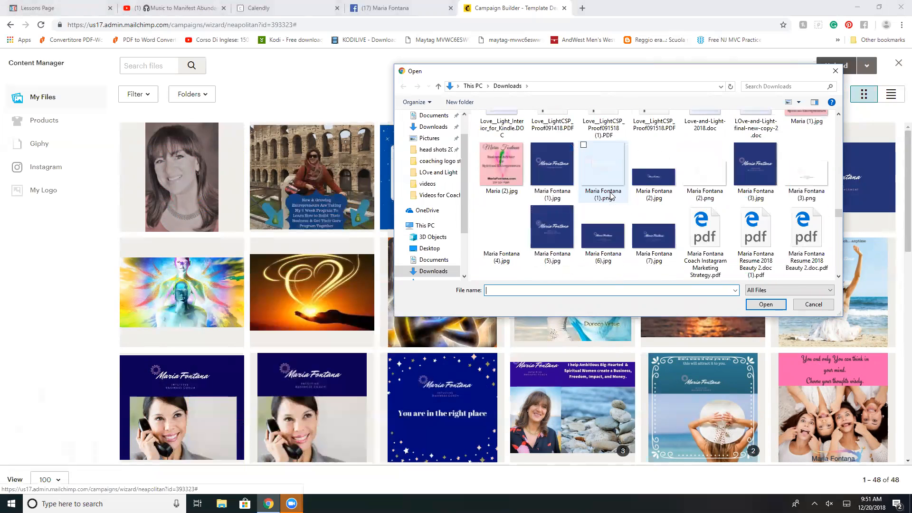
scroll(611, 194, "down", 10)
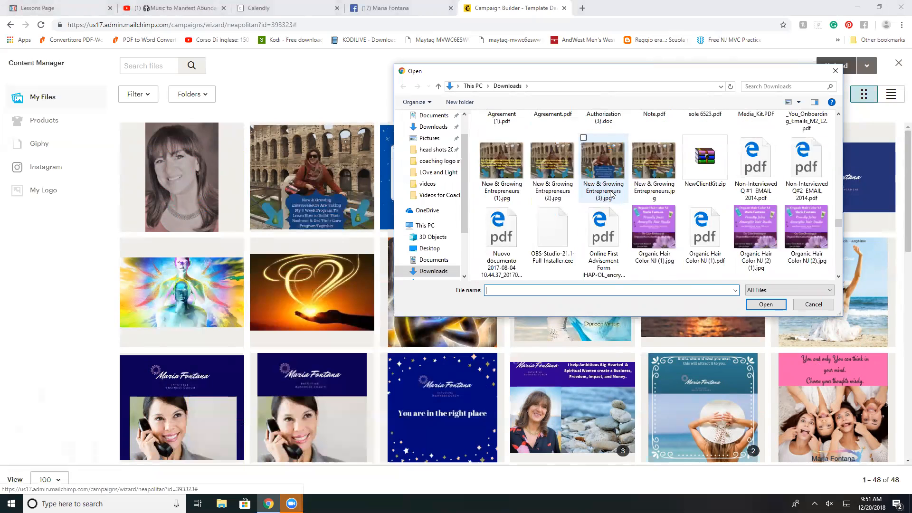
scroll(612, 194, "down", 10)
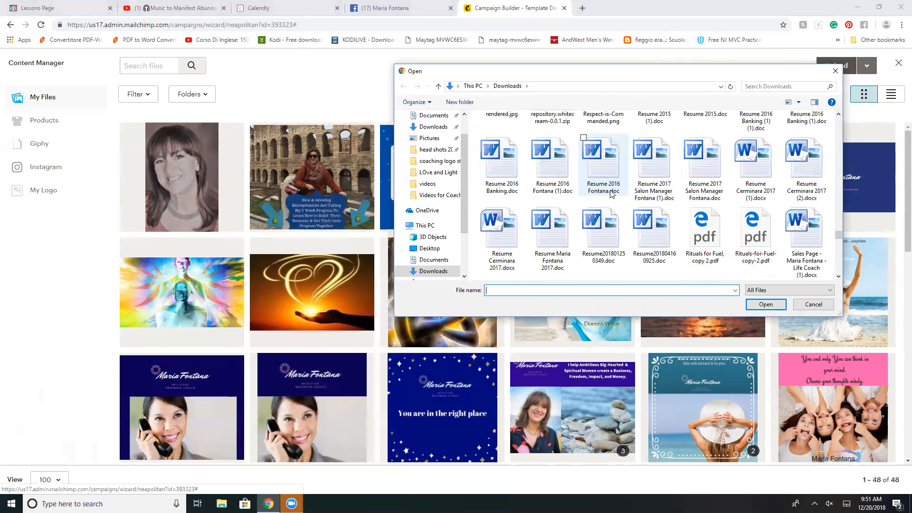
scroll(612, 194, "down", 10)
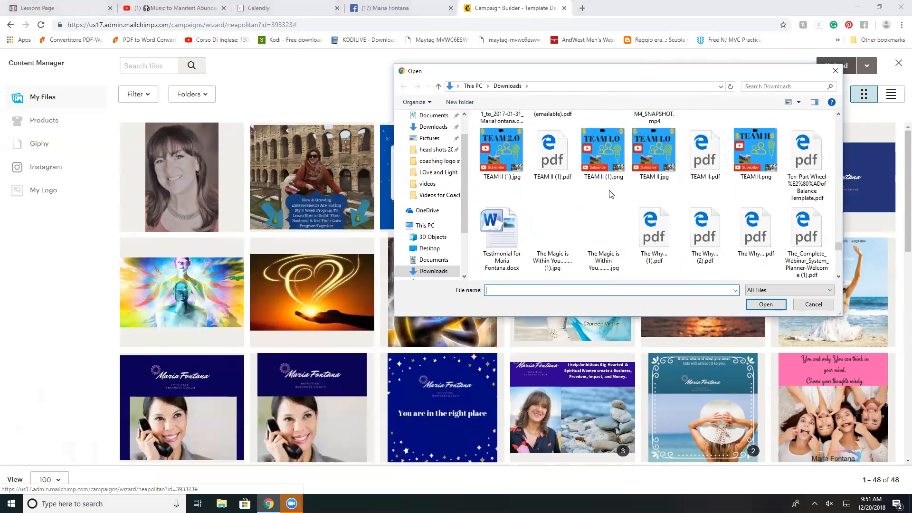
scroll(611, 194, "down", 10)
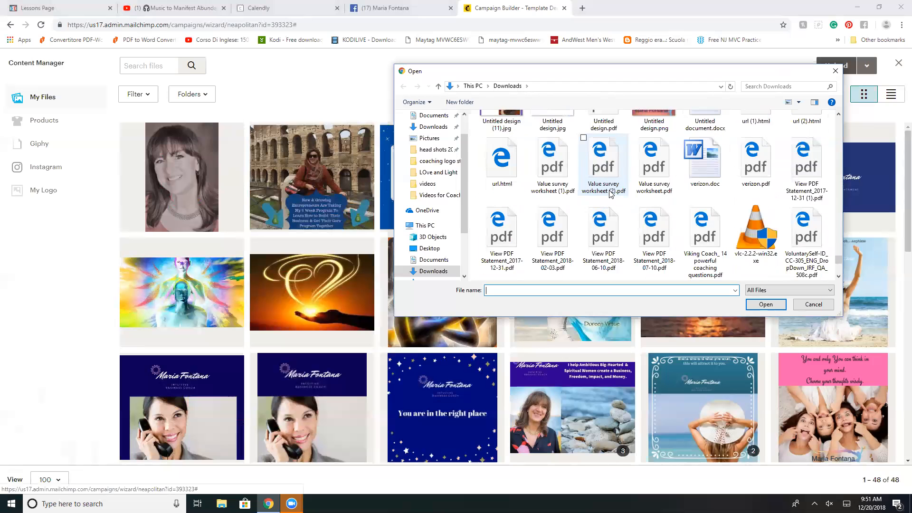
scroll(612, 195, "down", 6)
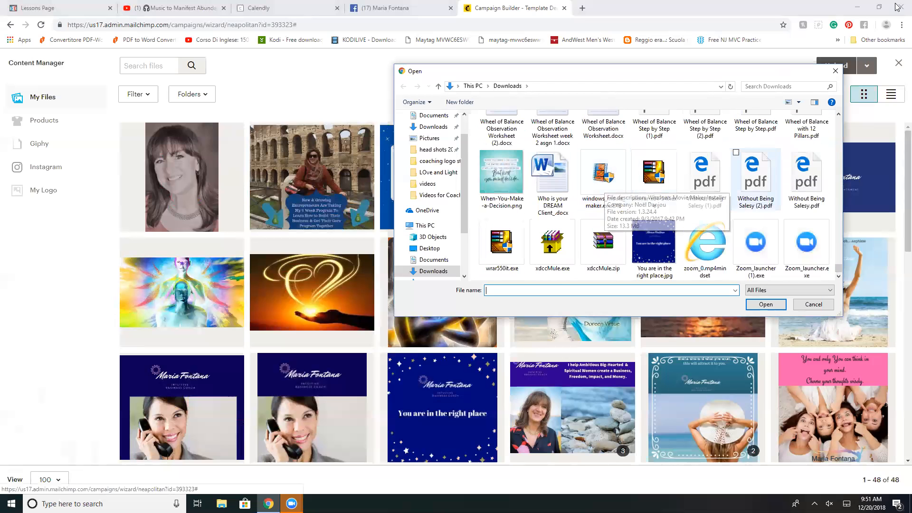
left_click(835, 71)
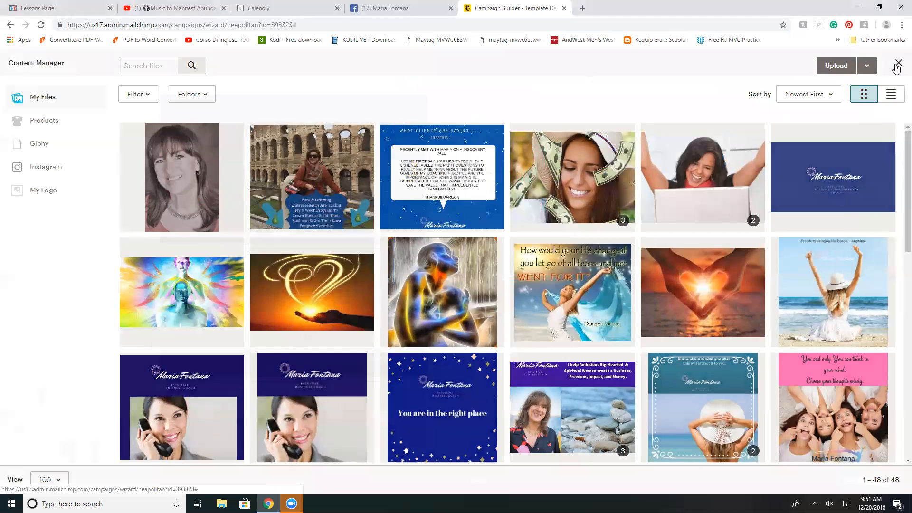
left_click(898, 63)
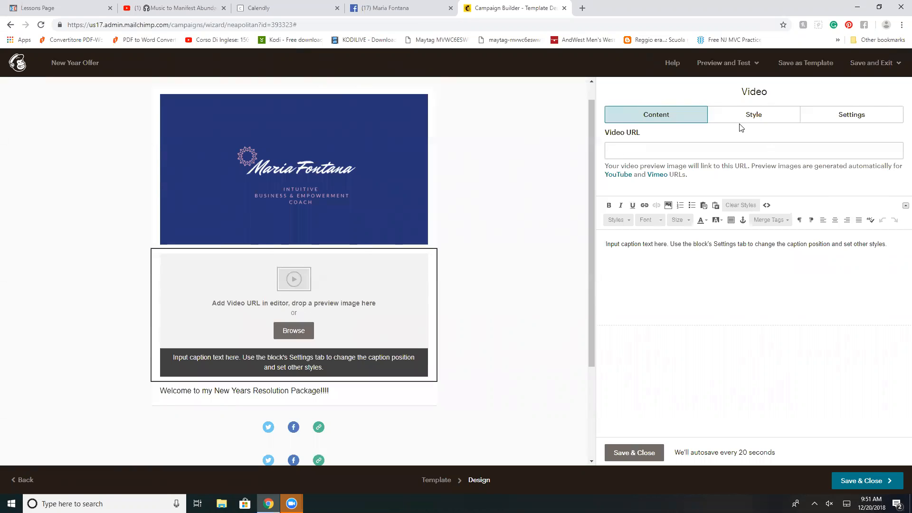
Step: In a new browser tab, switch to the coaching business's Google account and open YouTube
key("ctrl+t")
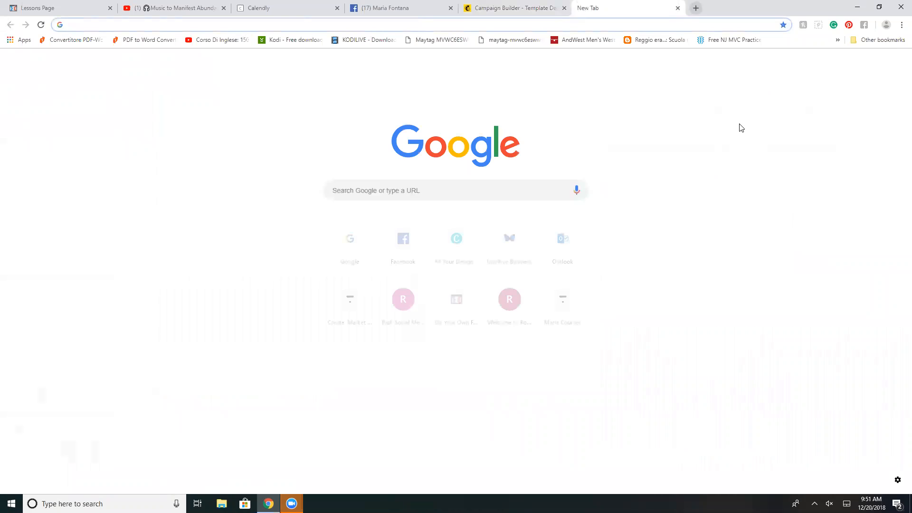
left_click(897, 66)
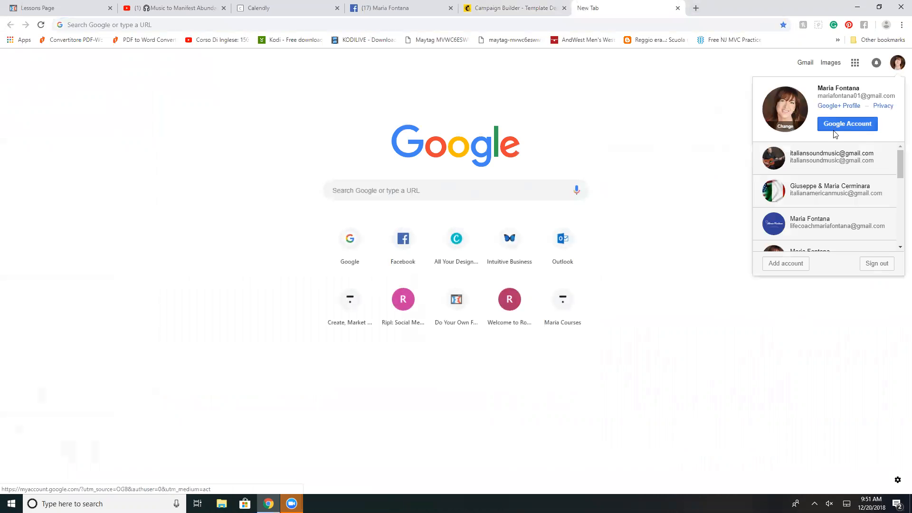
scroll(823, 161, "down", 2)
scroll(822, 163, "down", 2)
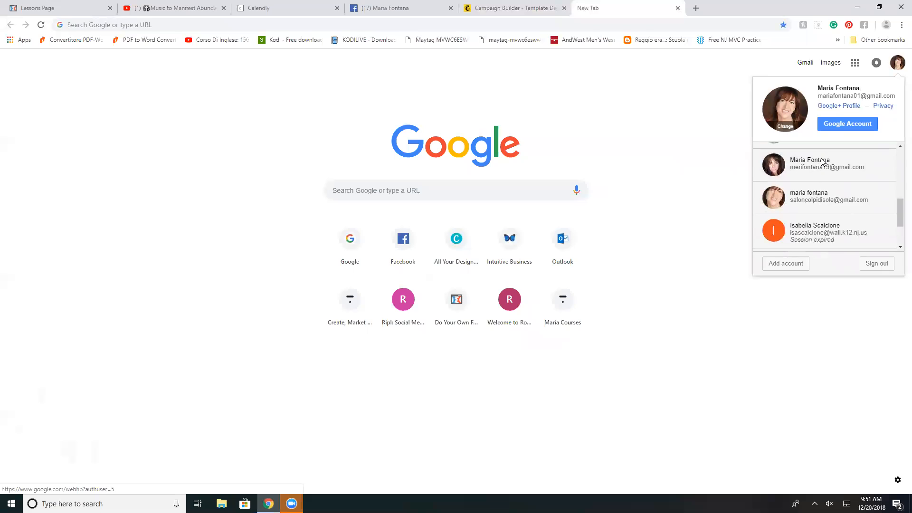
scroll(822, 162, "up", 3)
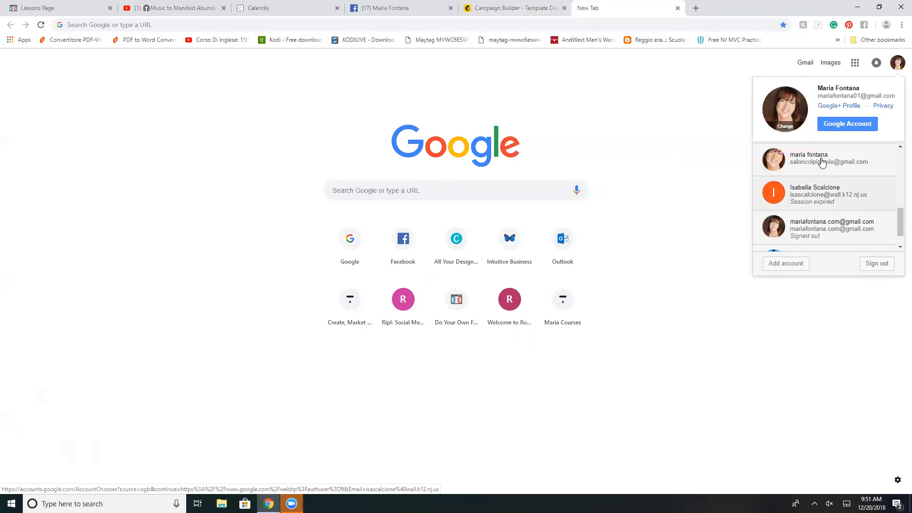
left_click(815, 241)
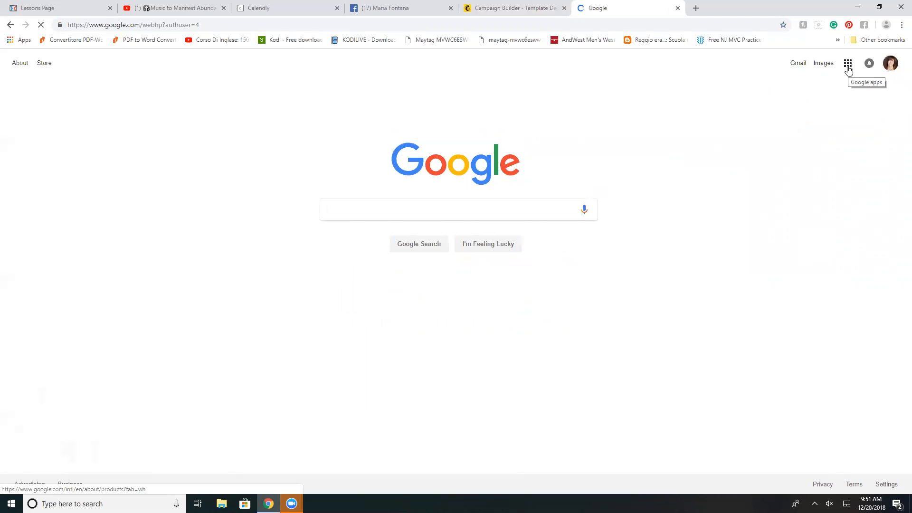
left_click(846, 66)
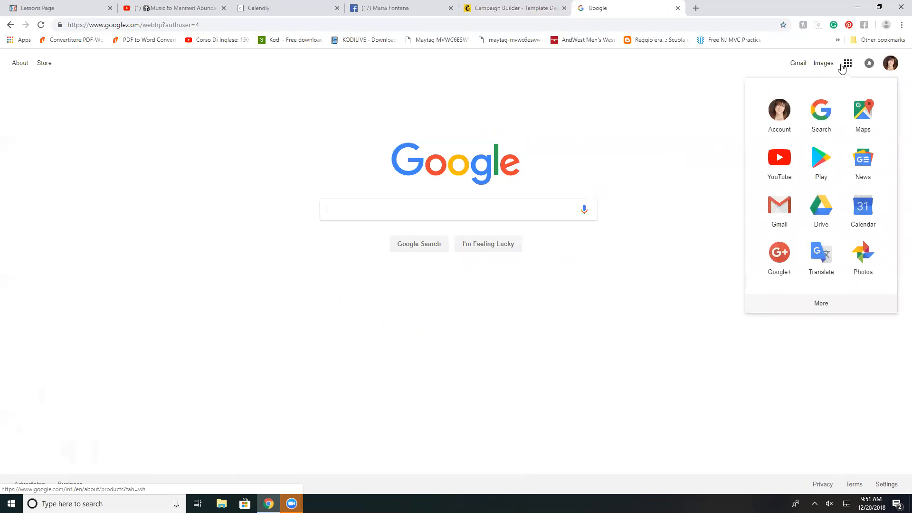
left_click(781, 168)
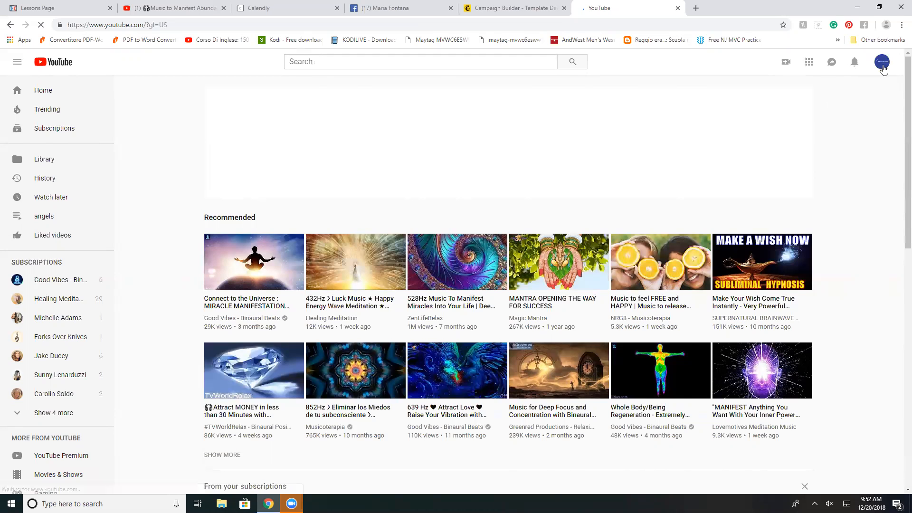
Step: Go to the account's own YouTube channel, open the upload "How to Stop selling and make tons money." and pause it
left_click(882, 64)
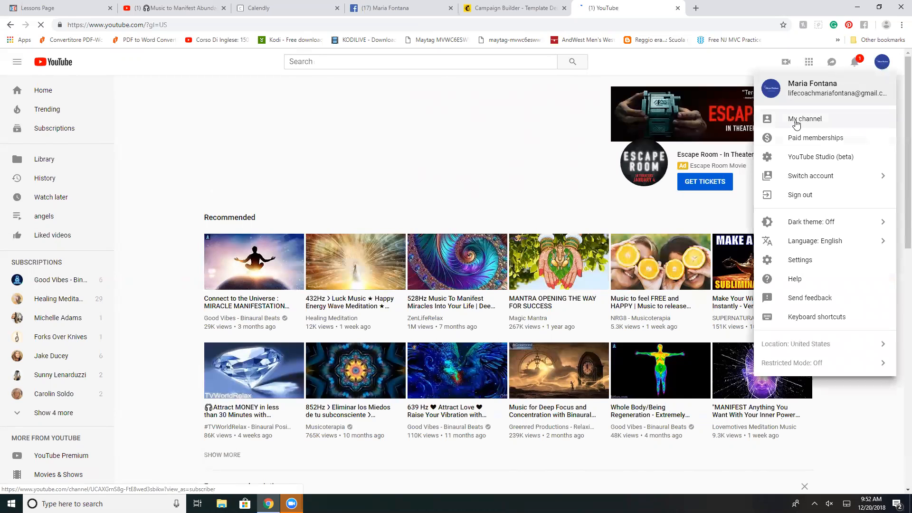
left_click(797, 125)
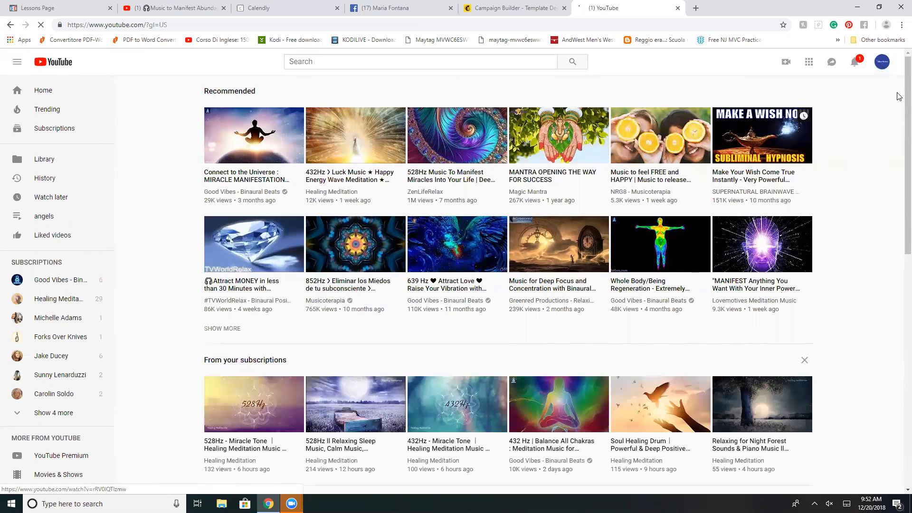
left_click(887, 68)
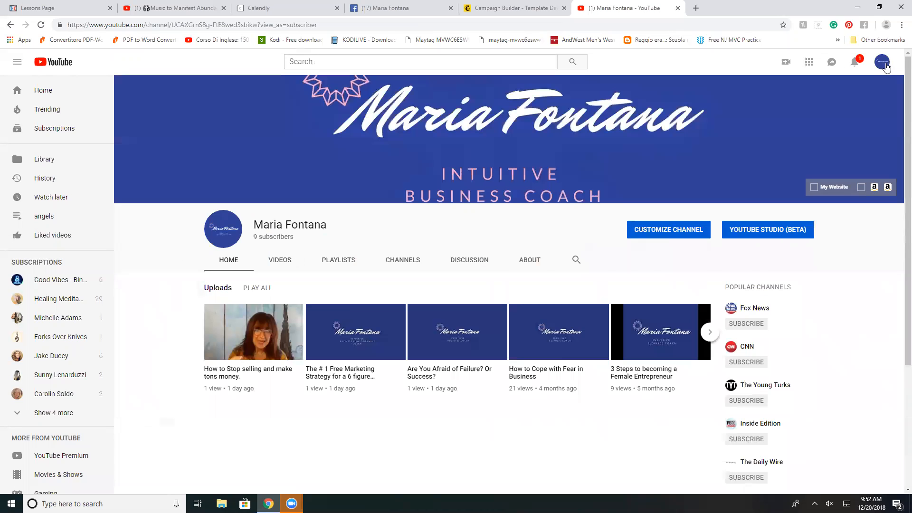
left_click(251, 350)
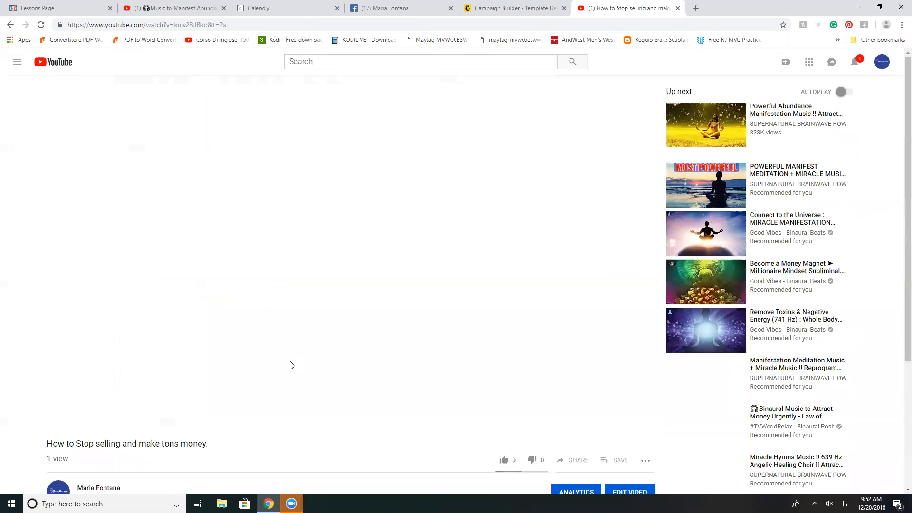
scroll(221, 319, "down", 1)
scroll(73, 381, "down", 1)
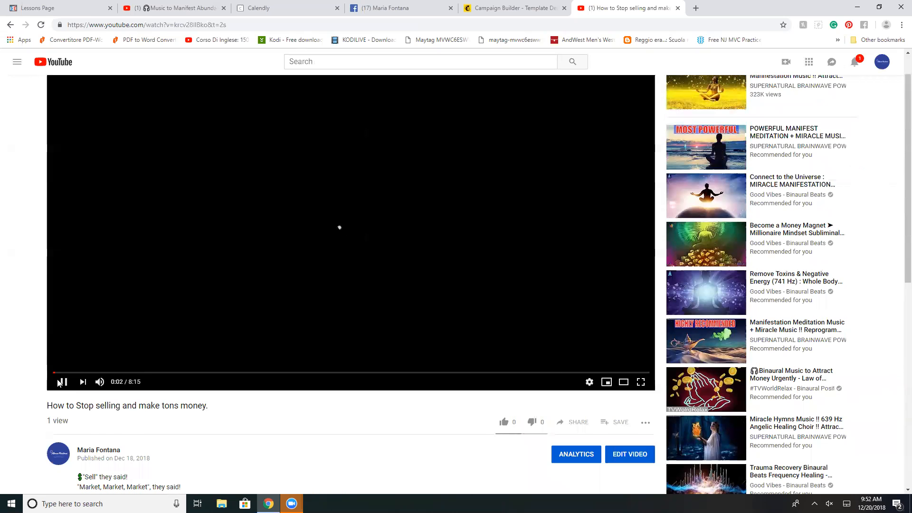
left_click(62, 383)
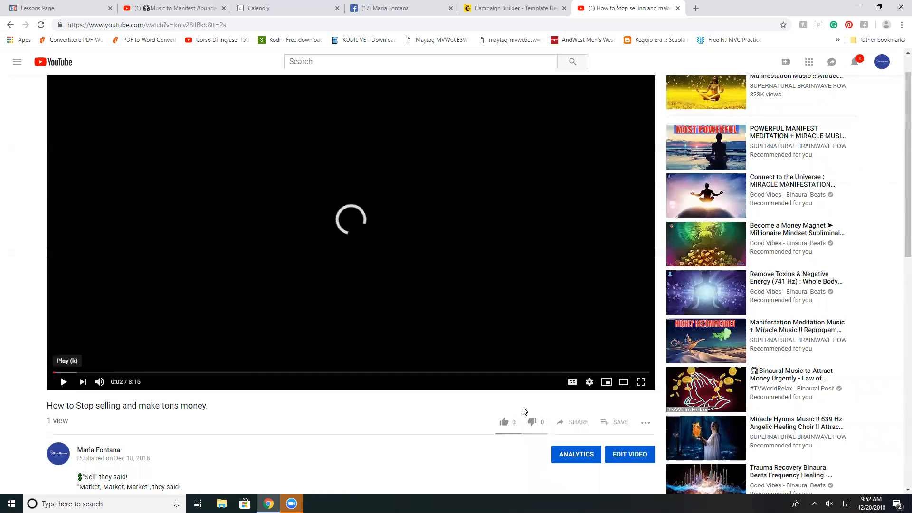
Step: Copy the share link of the paused video without a start time
left_click(570, 423)
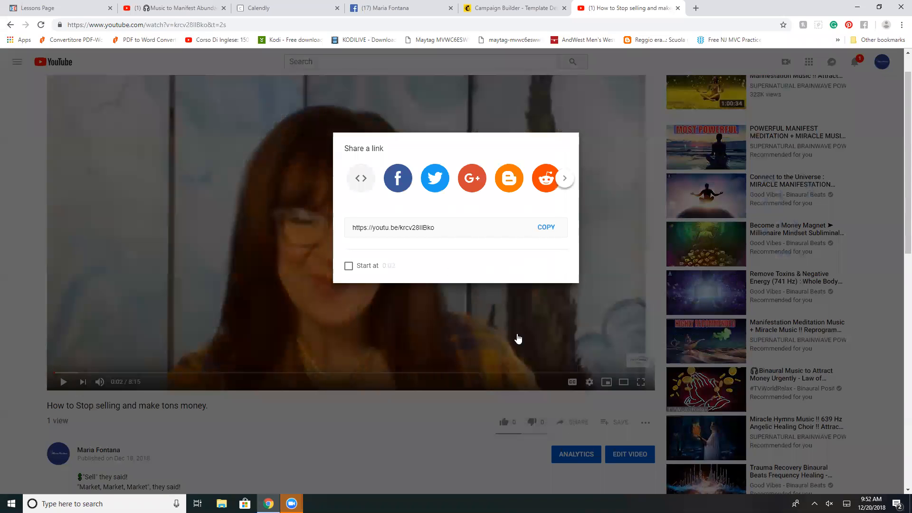
left_click(418, 293)
left_click_drag(435, 292, 355, 295)
left_click(355, 290)
left_click(356, 295)
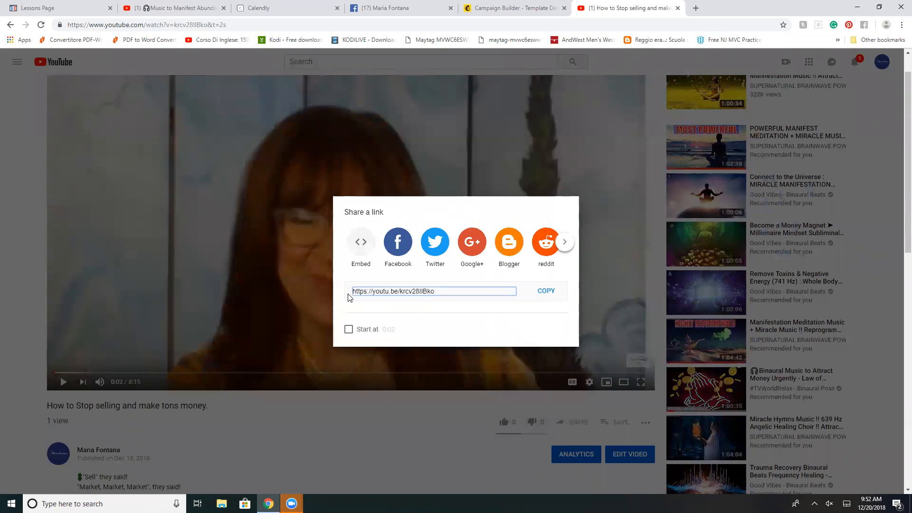
left_click(538, 292)
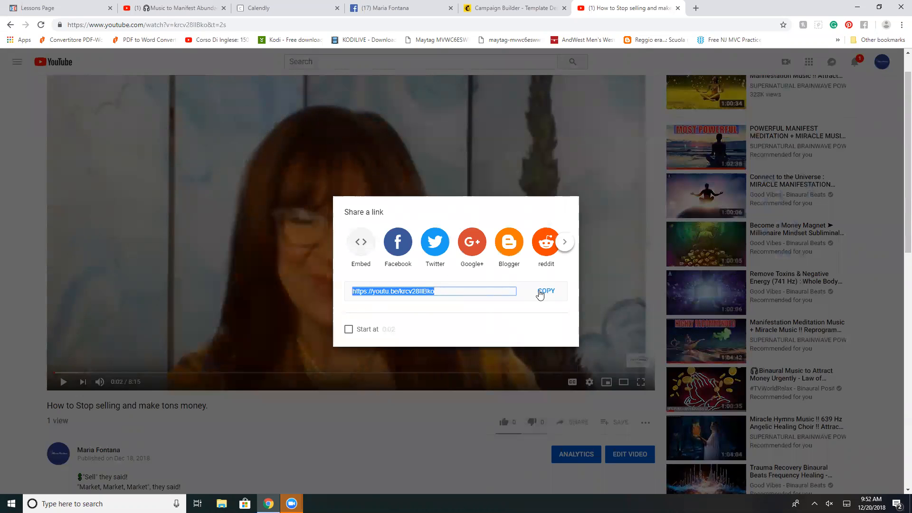
right_click(539, 290)
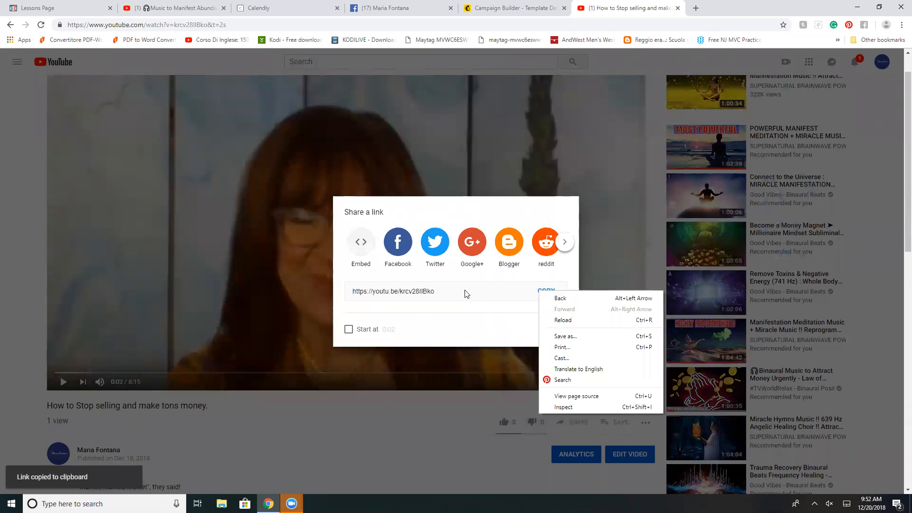
left_click(545, 292)
left_click(545, 292)
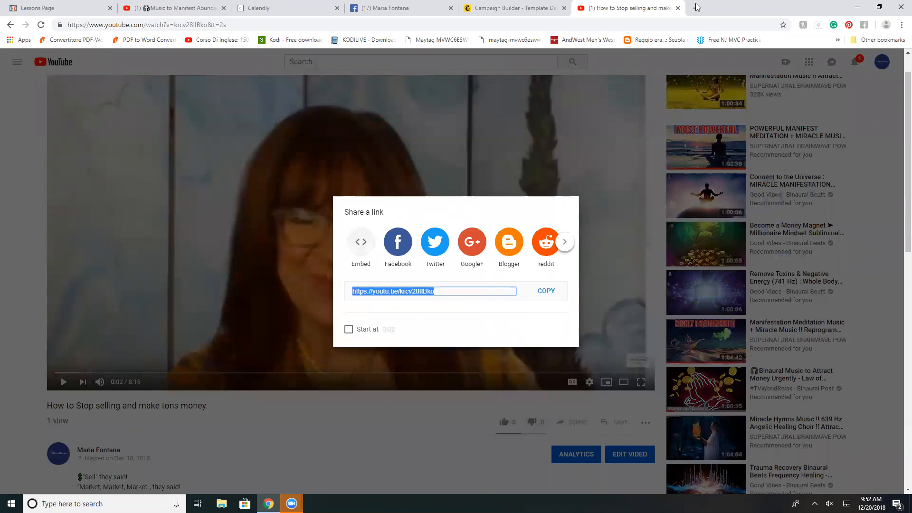
Step: Return to the campaign design and paste the copied YouTube link as the video block's URL
left_click(546, 8)
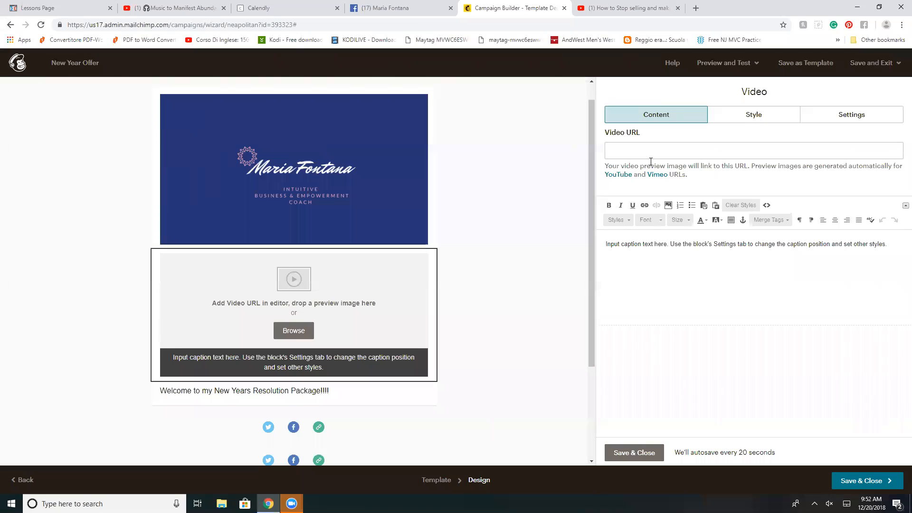
right_click(630, 148)
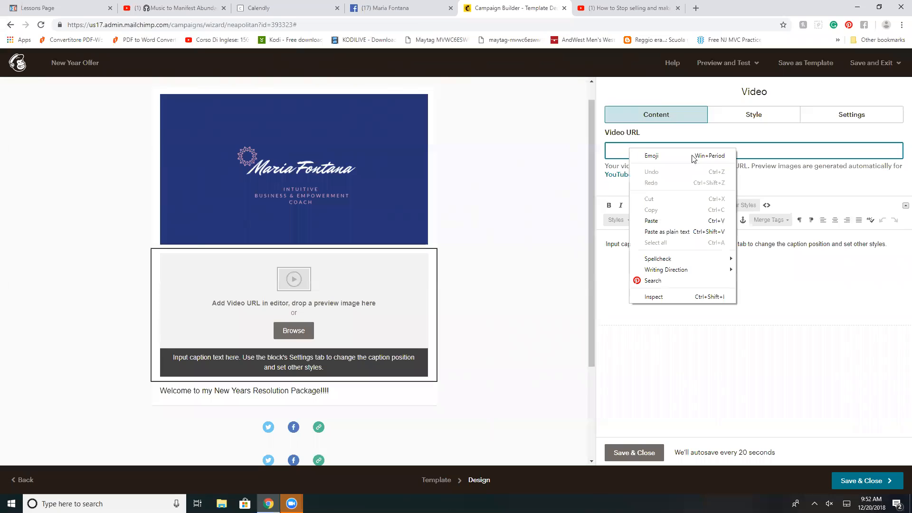
left_click(648, 222)
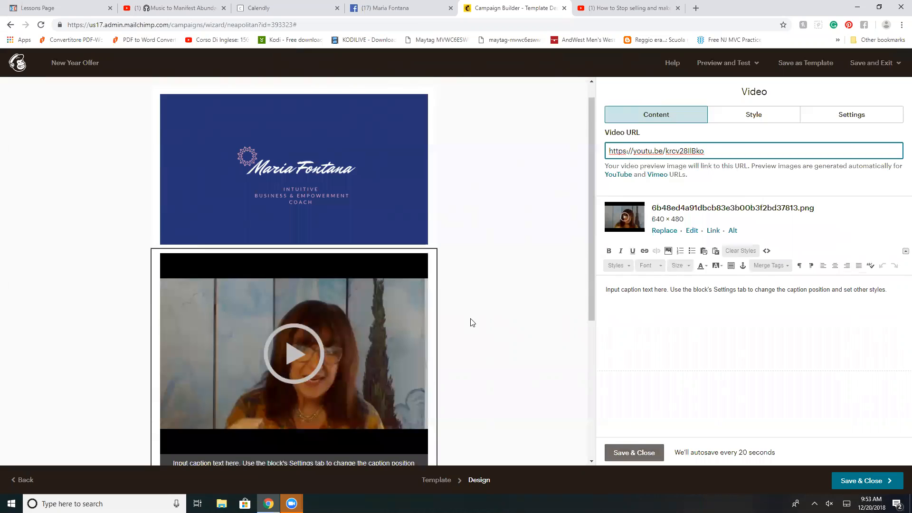
scroll(473, 323, "down", 1)
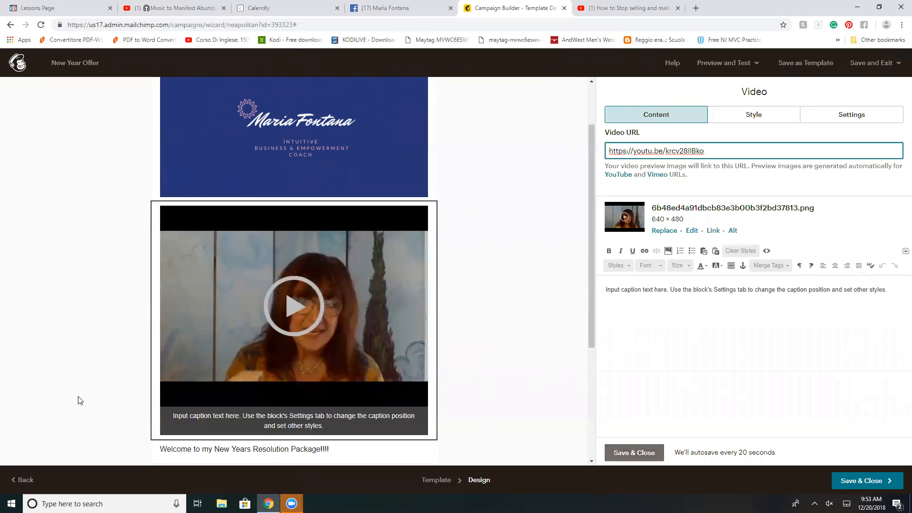
Step: Replace the video's placeholder caption with "Here ome New rs Inspiration for all your Big-Hearted Boss Babes!"
left_click(892, 290)
key("BackSpace")
key("BackSpace")
key("BackSpace")
key("BackSpace")
key("BackSpace")
key("BackSpace")
key("BackSpace")
key("BackSpace")
key("BackSpace")
key("BackSpace")
key("BackSpace")
key("BackSpace")
key("BackSpace")
key("BackSpace")
key("BackSpace")
key("BackSpace")
key("BackSpace")
key("BackSpace")
key("BackSpace")
key("BackSpace")
key("BackSpace")
key("BackSpace")
key("BackSpace")
key("BackSpace")
key("BackSpace")
key("BackSpace")
key("BackSpace")
key("BackSpace")
key("BackSpace")
key("BackSpace")
key("BackSpace")
key("BackSpace")
key("BackSpace")
key("BackSpace")
key("BackSpace")
key("BackSpace")
key("BackSpace")
key("BackSpace")
key("BackSpace")
key("BackSpace")
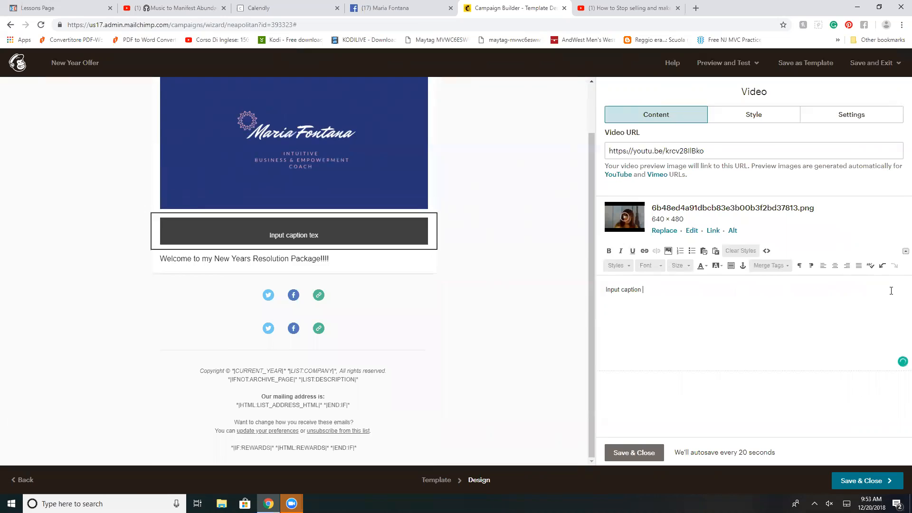
key("BackSpace")
key("BackSpace")
key("BackSpace")
key("BackSpace")
key("BackSpace")
key("BackSpace")
key("BackSpace")
key("BackSpace")
key("BackSpace")
key("BackSpace")
key("BackSpace")
key("BackSpace")
key("BackSpace")
key("BackSpace")
type("Here ")
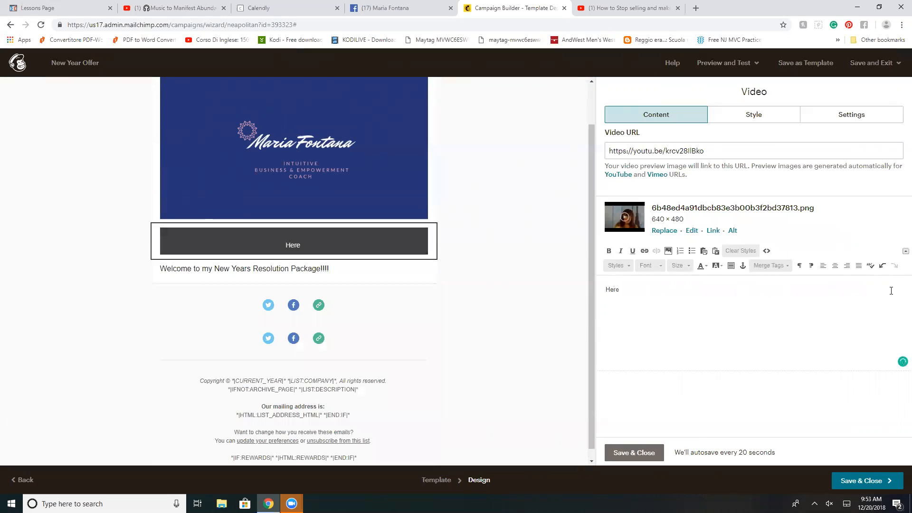
type("ome New rs Inspiration for all your Big-Hearted Boss Babes!")
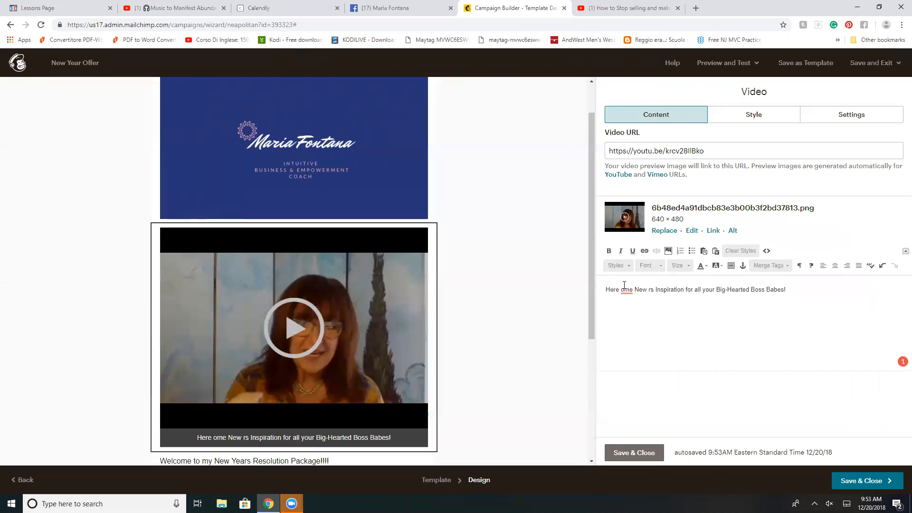
Step: Correct "ome" to "some" in the video caption with the spelling suggestion, then save and close the video block
mouse_move(626, 291)
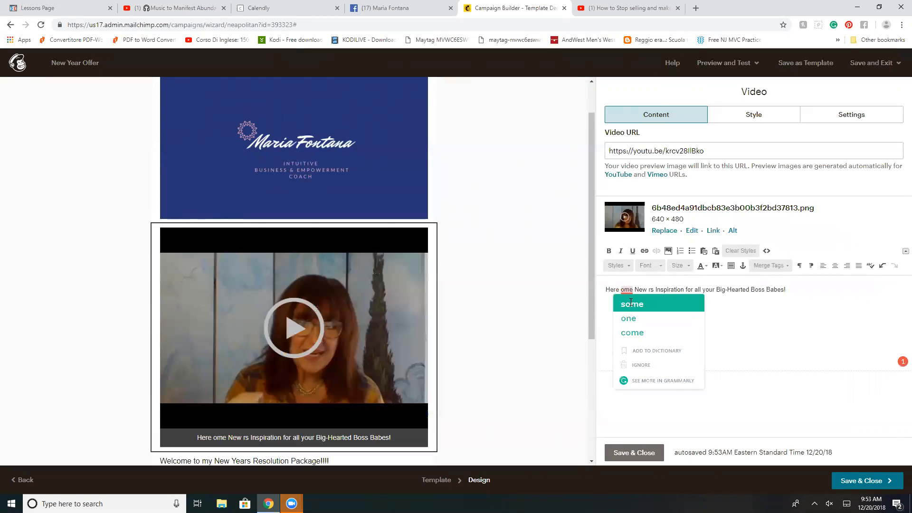
left_click(630, 303)
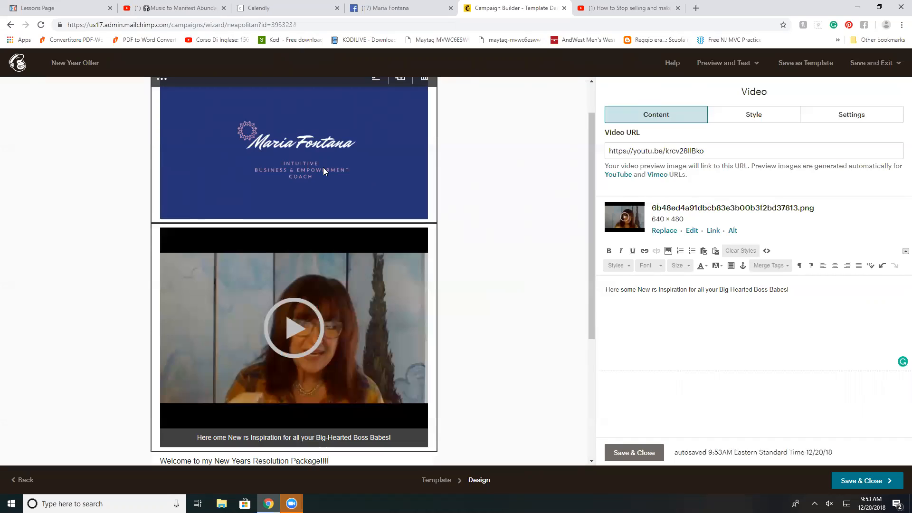
scroll(323, 167, "up", 1)
scroll(325, 170, "down", 4)
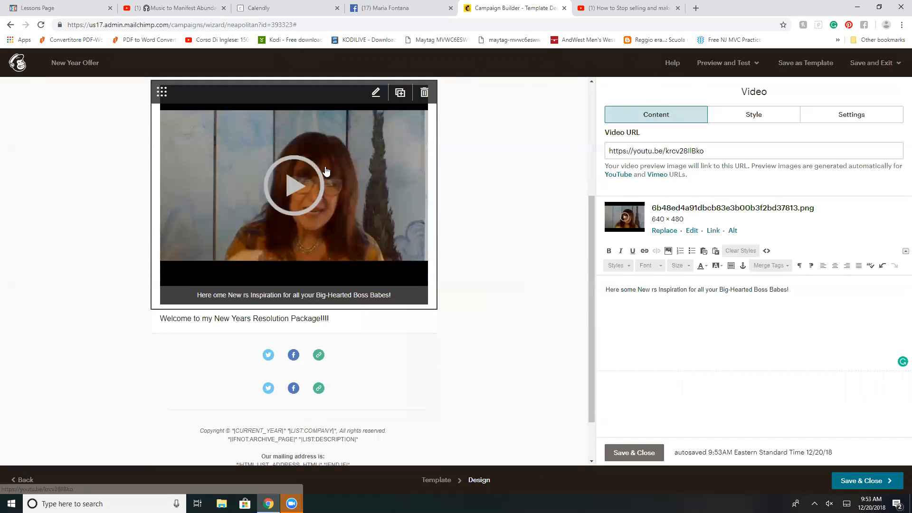
scroll(272, 201, "down", 1)
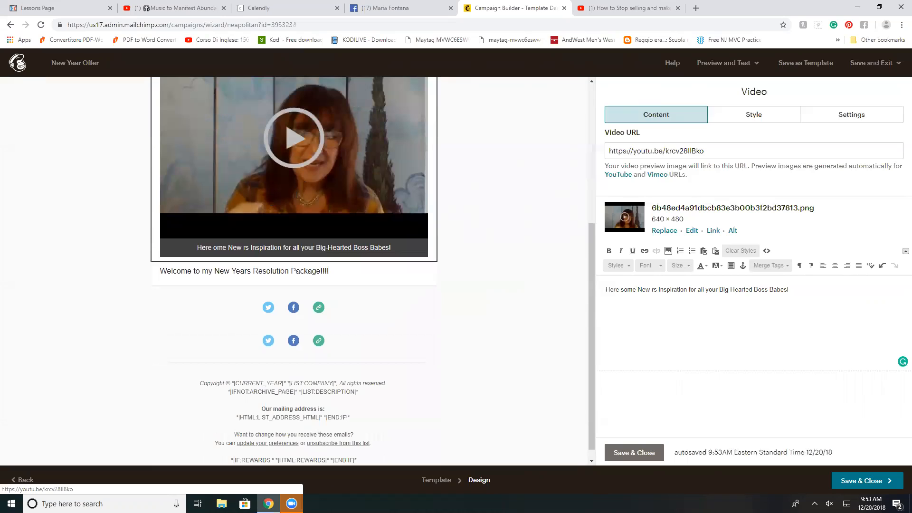
left_click(632, 453)
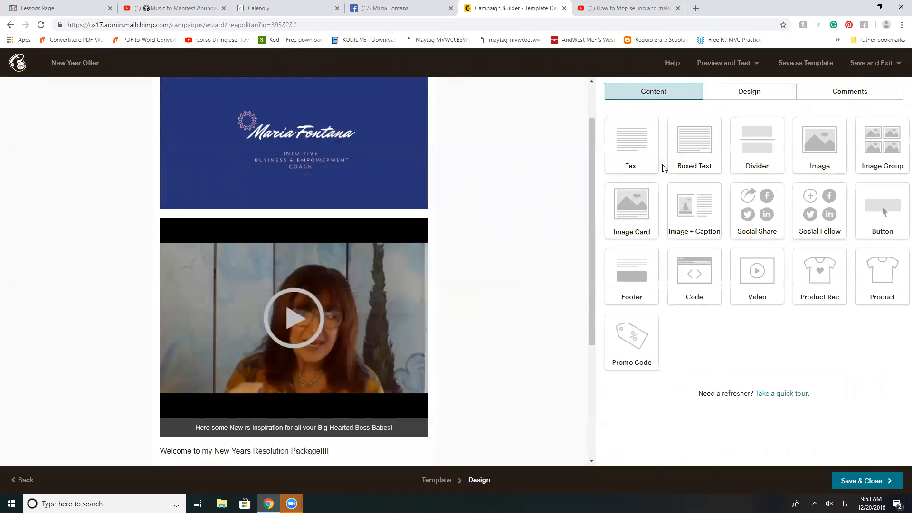
Step: Delete the duplicate social icons block below the welcome text, then save and close the email design
scroll(531, 324, "up", 2)
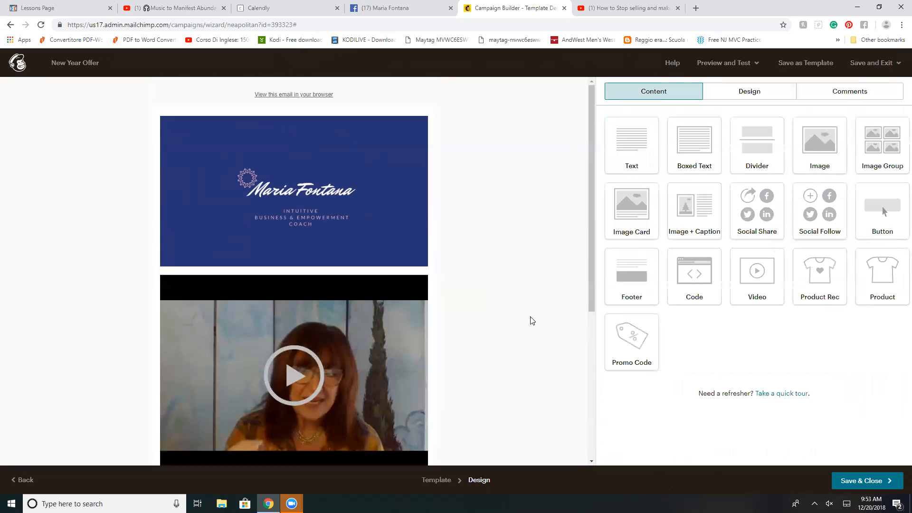
scroll(492, 304, "down", 5)
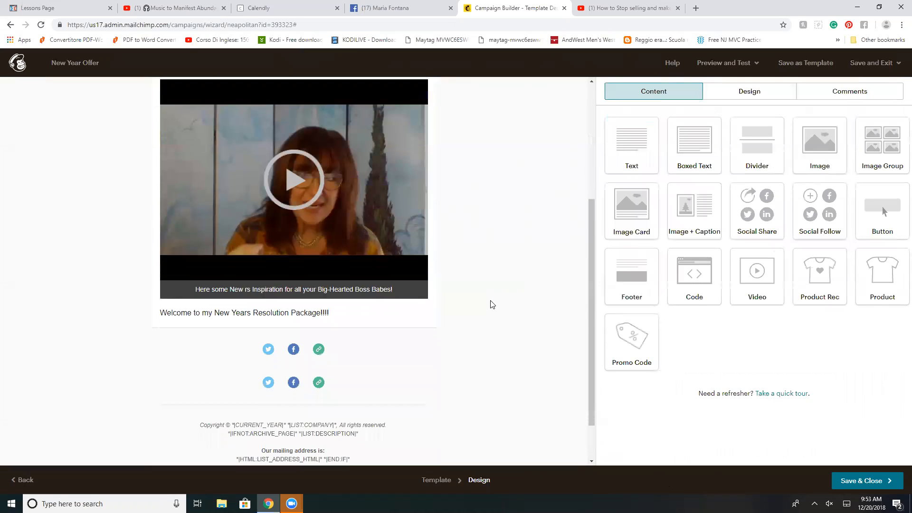
mouse_move(326, 308)
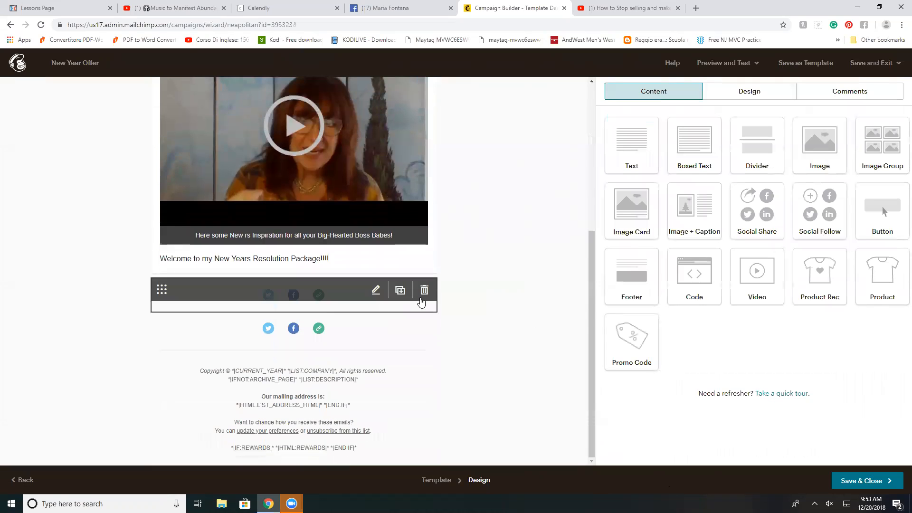
left_click(425, 291)
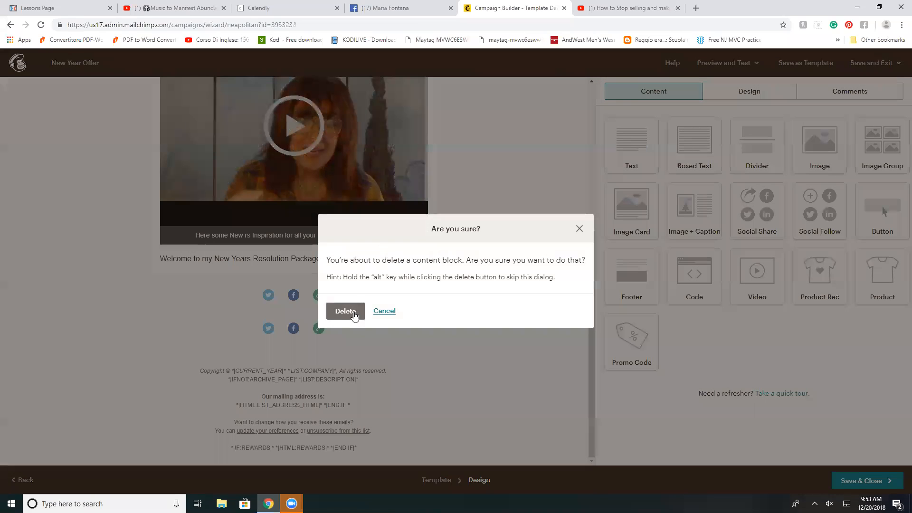
left_click(345, 310)
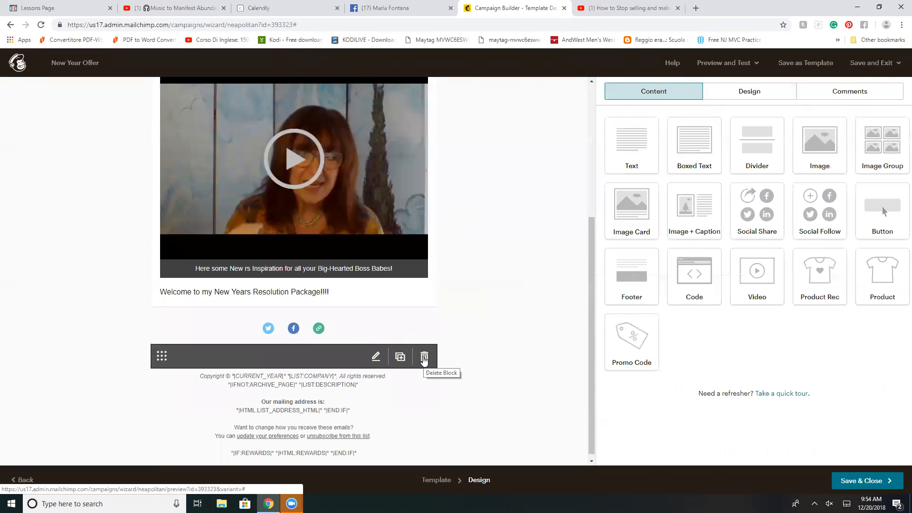
left_click(424, 357)
left_click(864, 482)
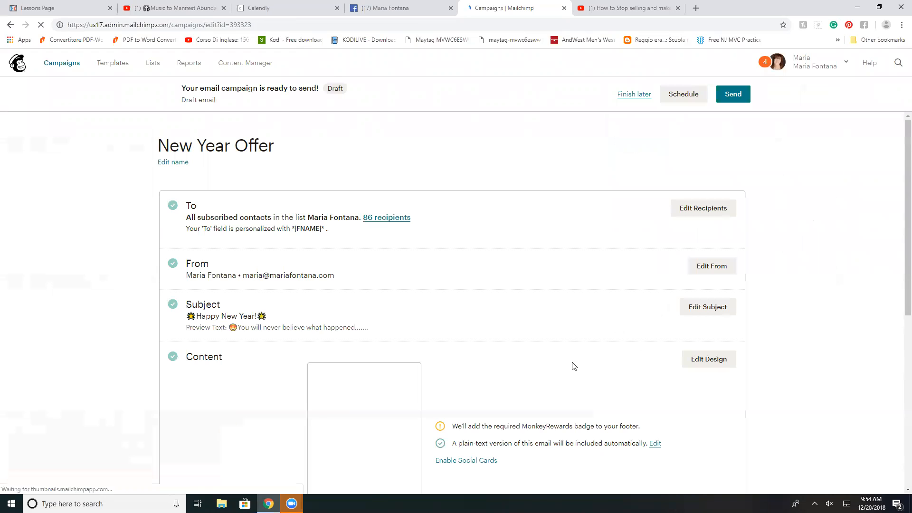
Step: Send a test of the campaign to the prefilled email address, then leave the campaign to finish later
scroll(574, 366, "down", 1)
scroll(574, 366, "down", 3)
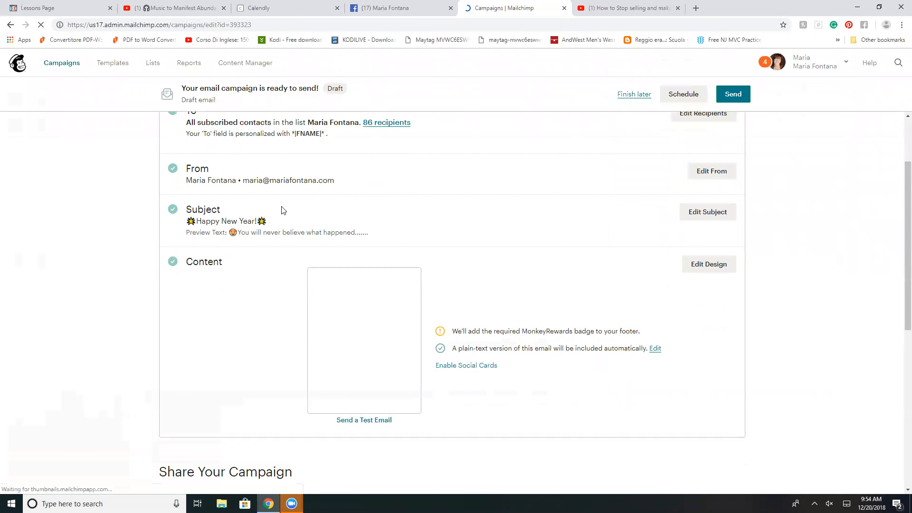
left_click(372, 421)
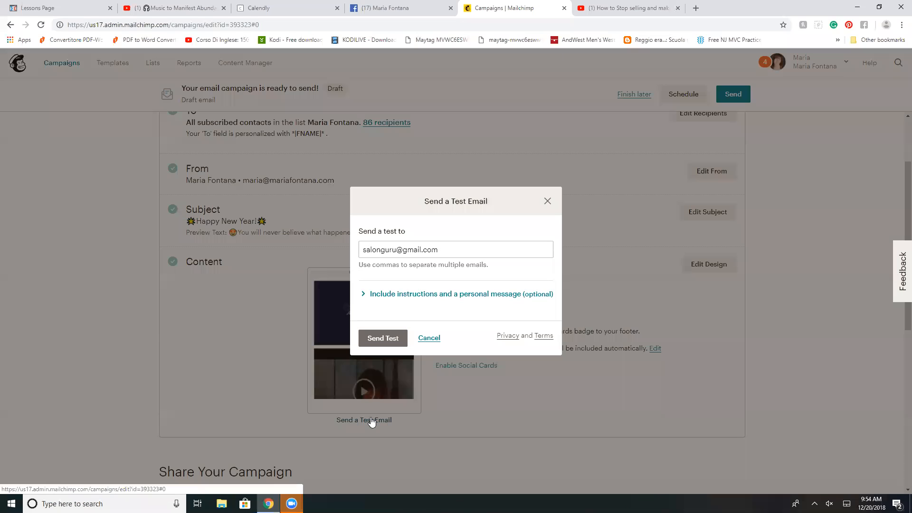
left_click(373, 340)
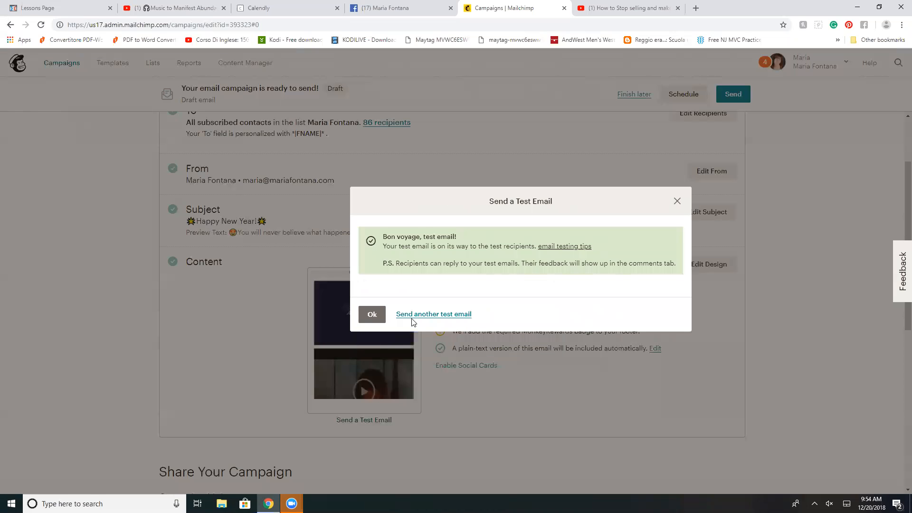
left_click(372, 314)
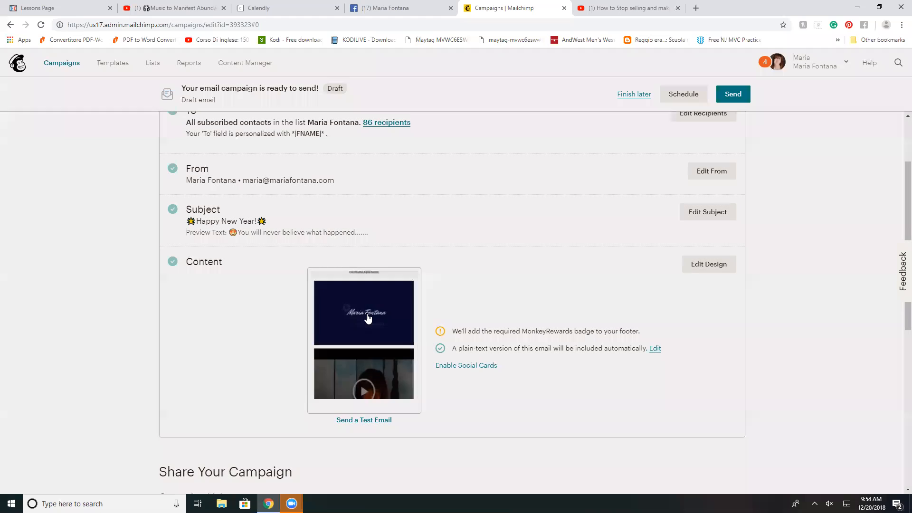
scroll(664, 236, "up", 2)
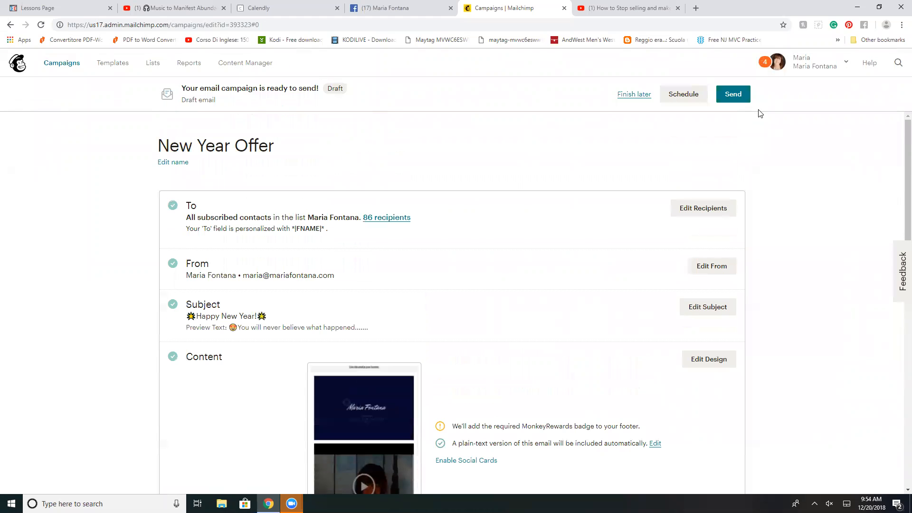
left_click(631, 97)
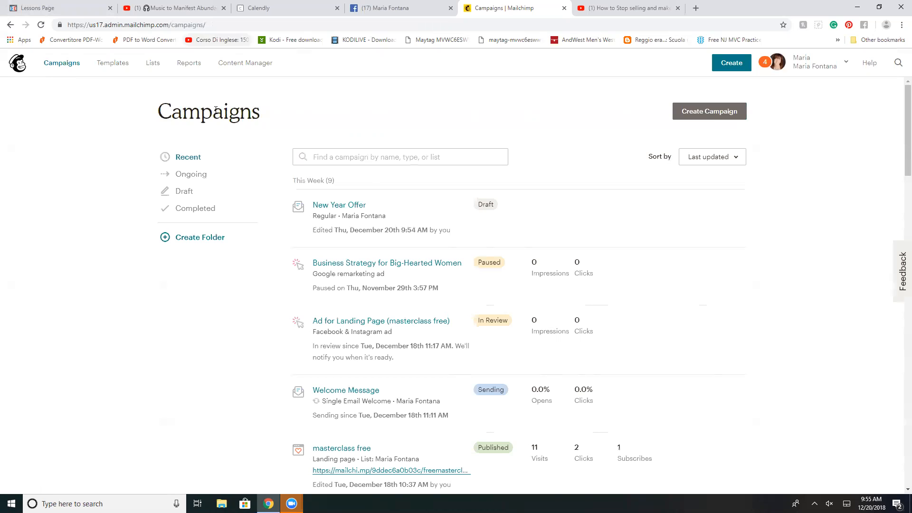
Step: Begin a new landing page campaign named "How To Use Light Work" for the preselected list
left_click(705, 113)
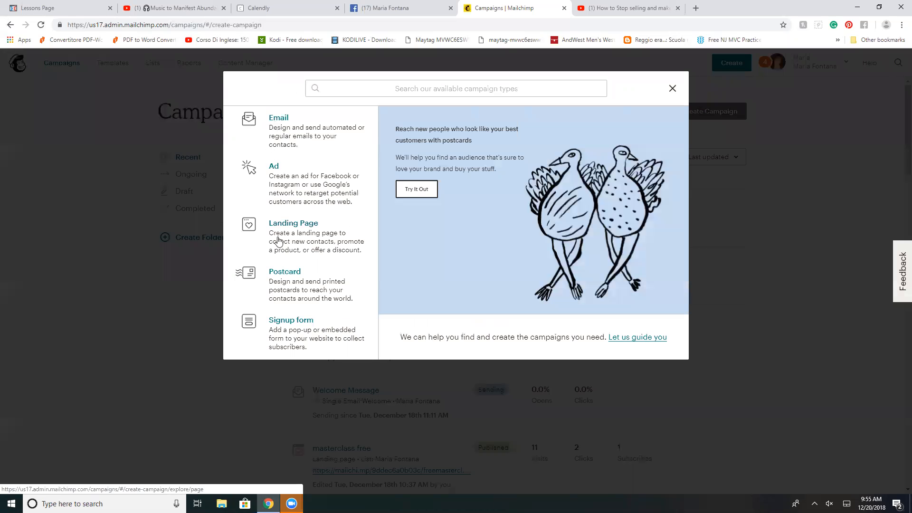
left_click(290, 227)
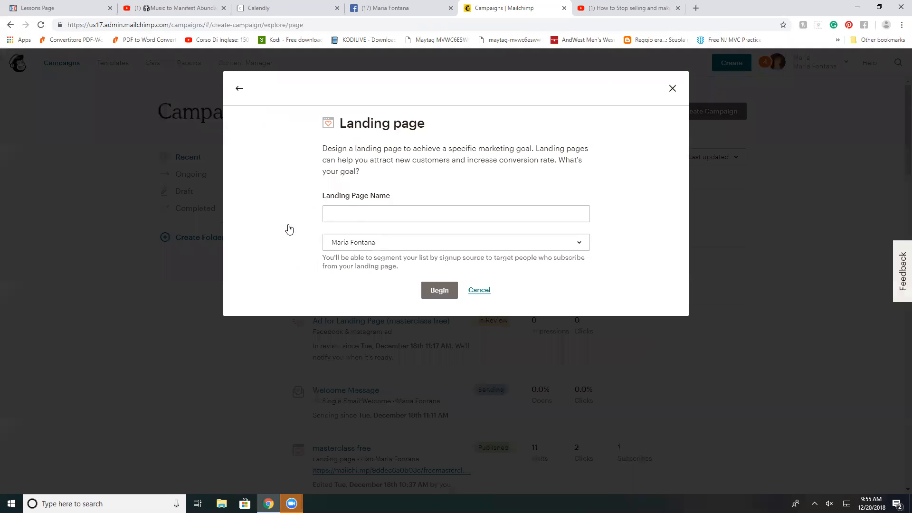
left_click(349, 215)
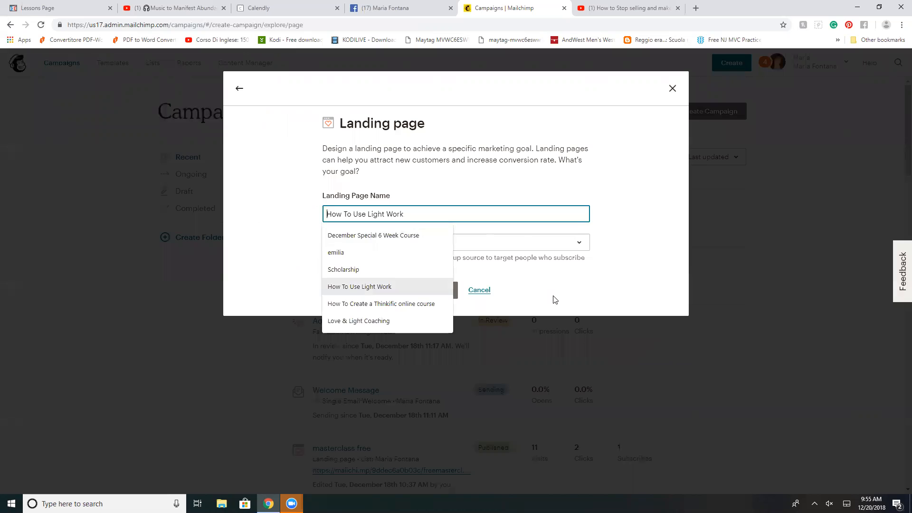
left_click(442, 291)
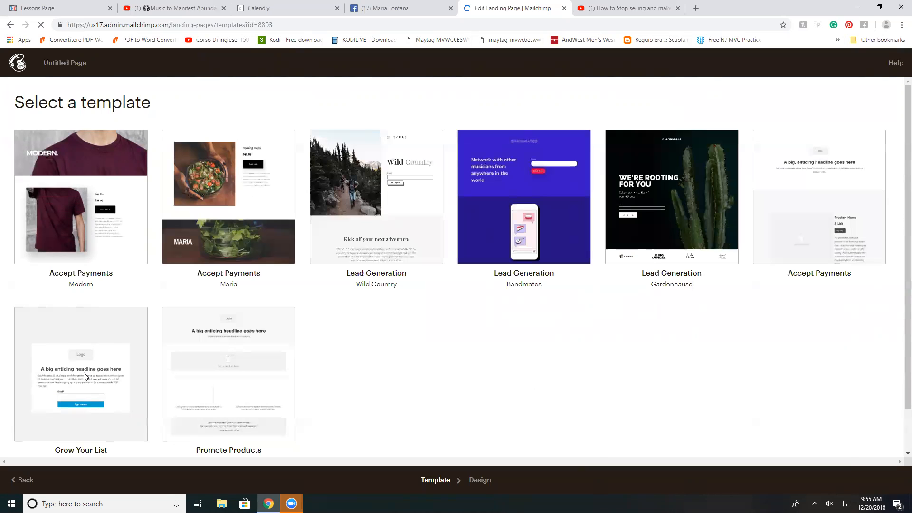
Step: Choose the Grow Your List template for the landing page and look over its layout down to the Subscribe button
scroll(84, 376, "down", 1)
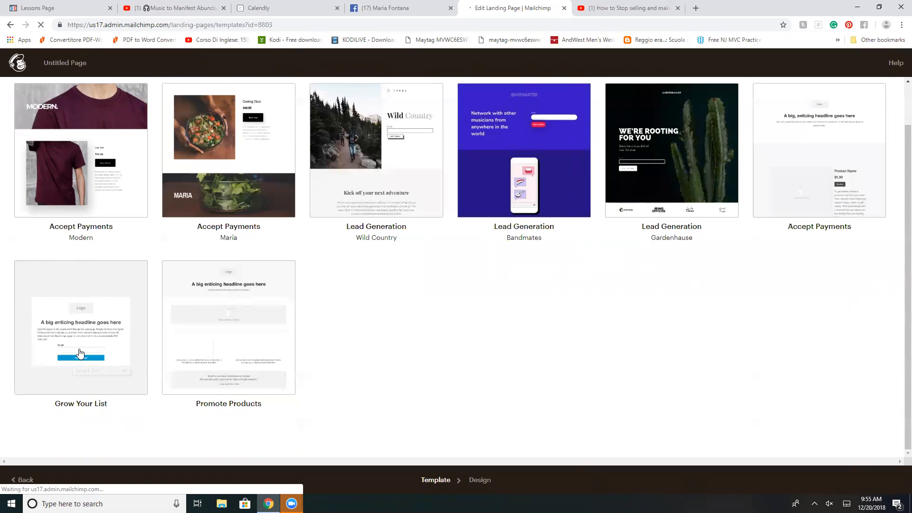
left_click(80, 349)
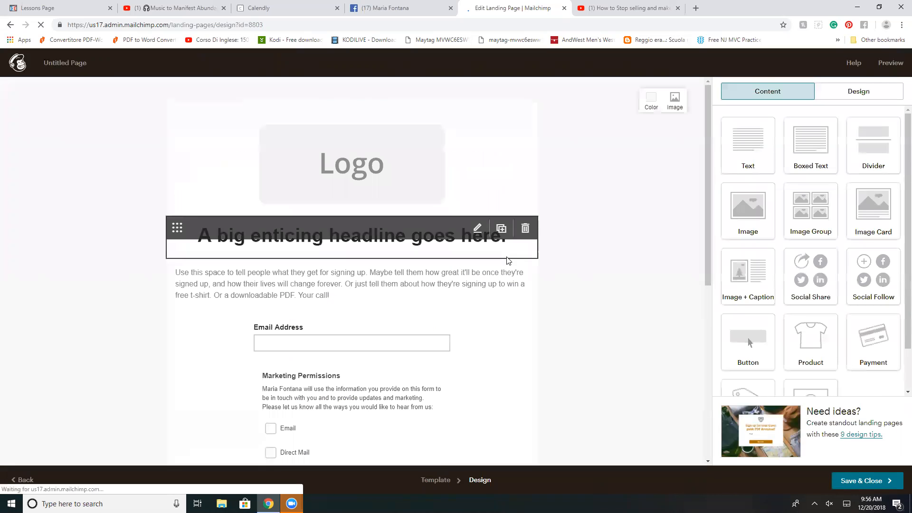
scroll(647, 223, "down", 2)
scroll(642, 228, "up", 1)
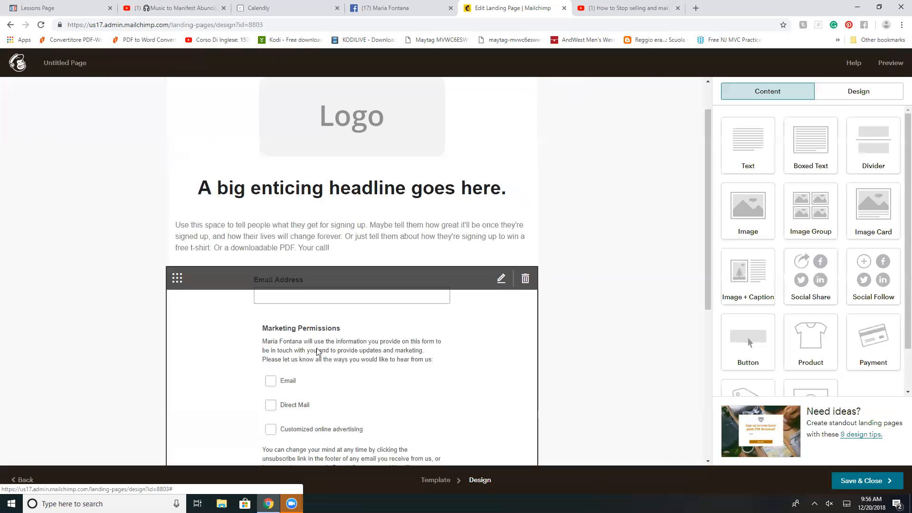
scroll(503, 350, "down", 4)
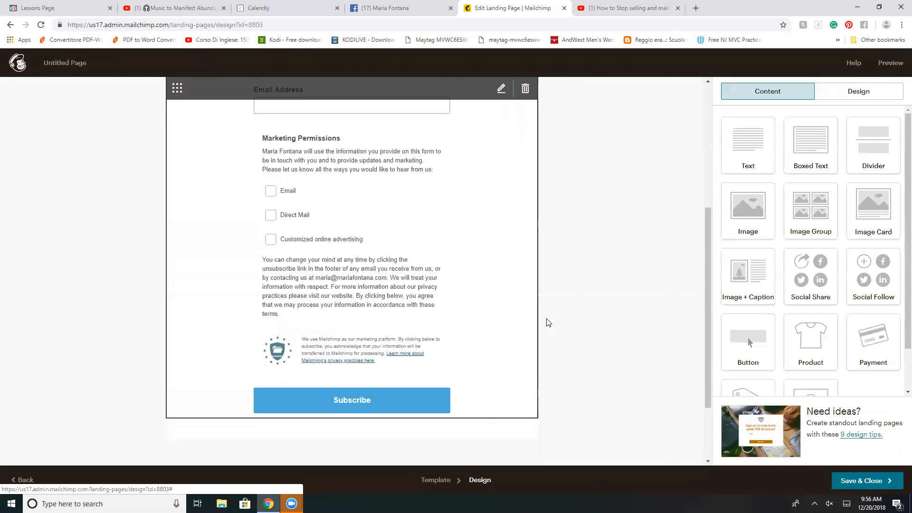
scroll(632, 300, "up", 2)
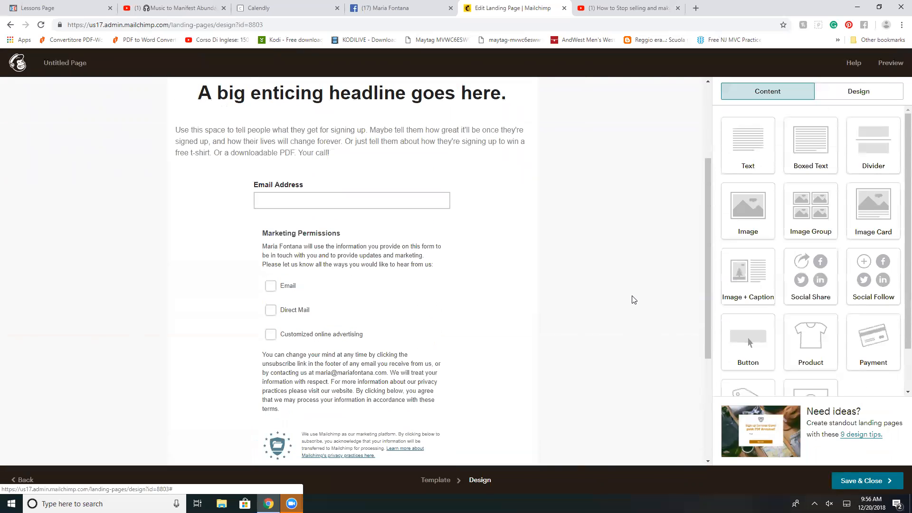
scroll(632, 300, "up", 3)
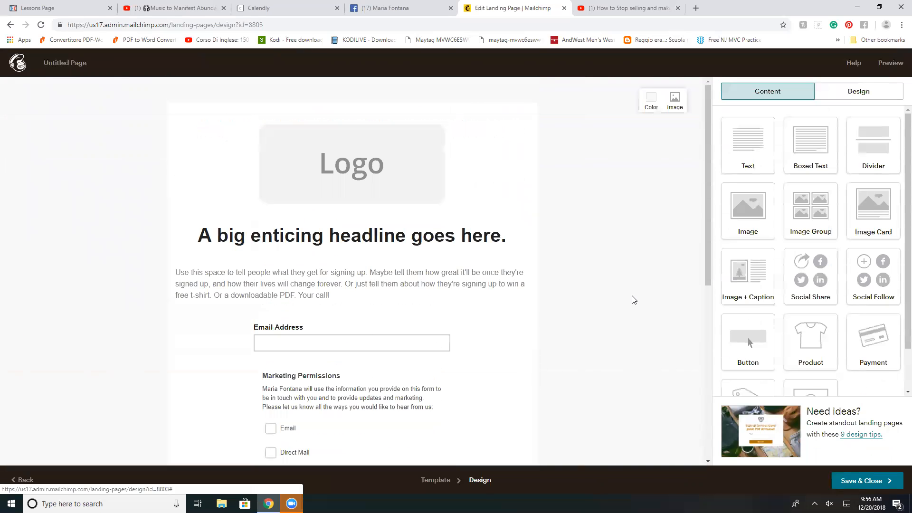